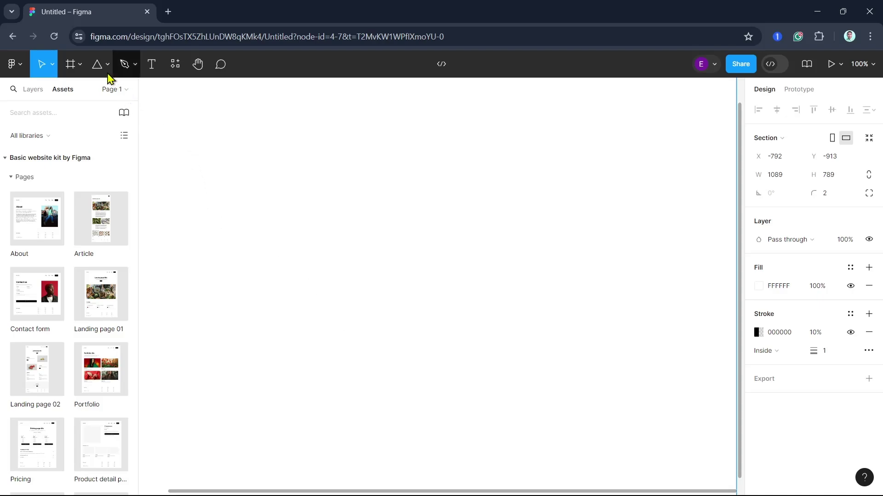
Draw a rectangle of about 80 × 75 in the upper part of the empty canvas with the Rectangle tool
click(97, 64)
click(107, 65)
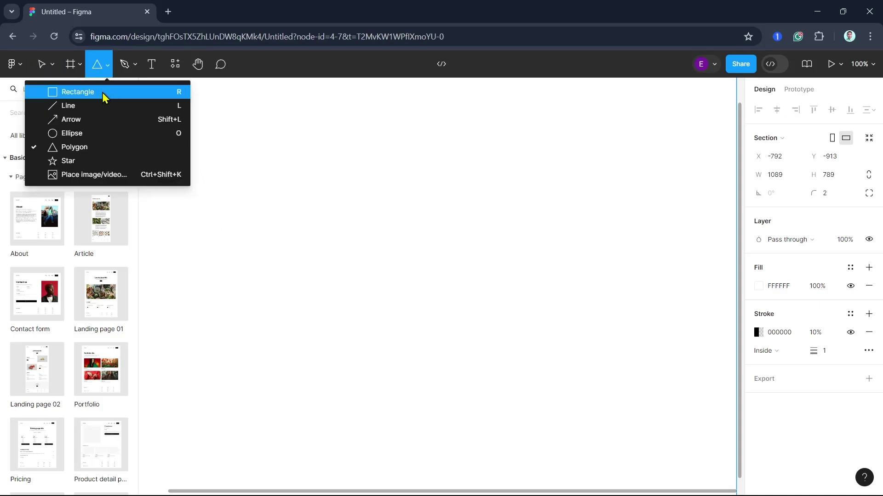
click(102, 92)
drag(237, 186, 283, 229)
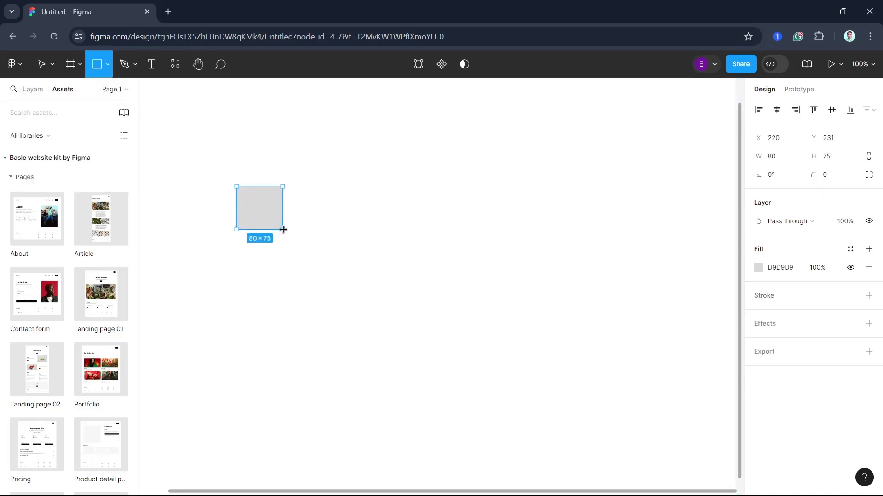
Draw an ellipse of about 94 × 99 below and slightly to the right of the rectangle
click(107, 65)
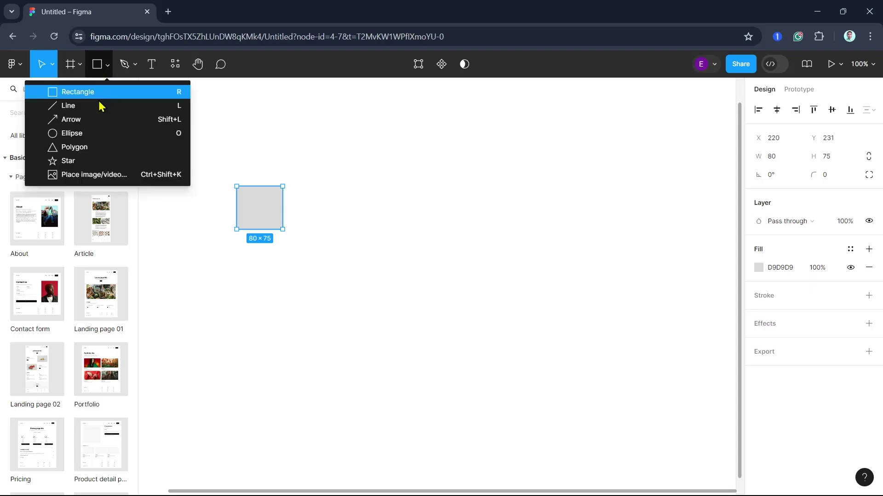
click(97, 134)
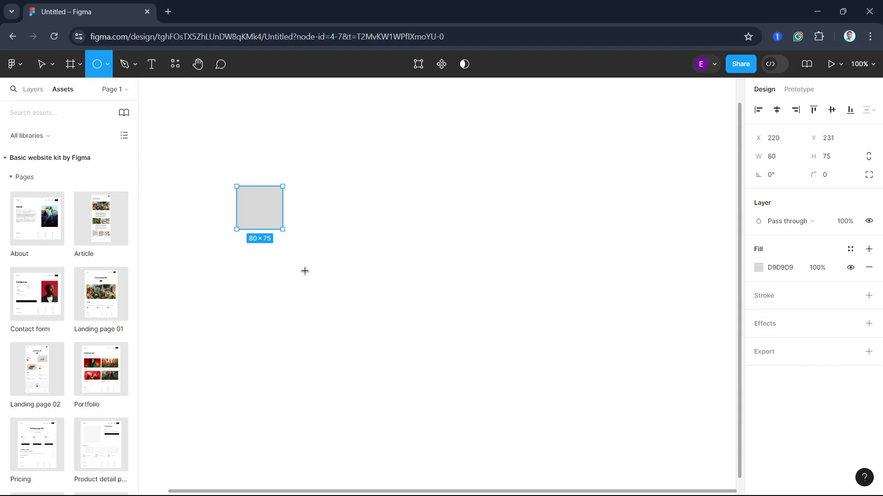
drag(285, 280, 339, 337)
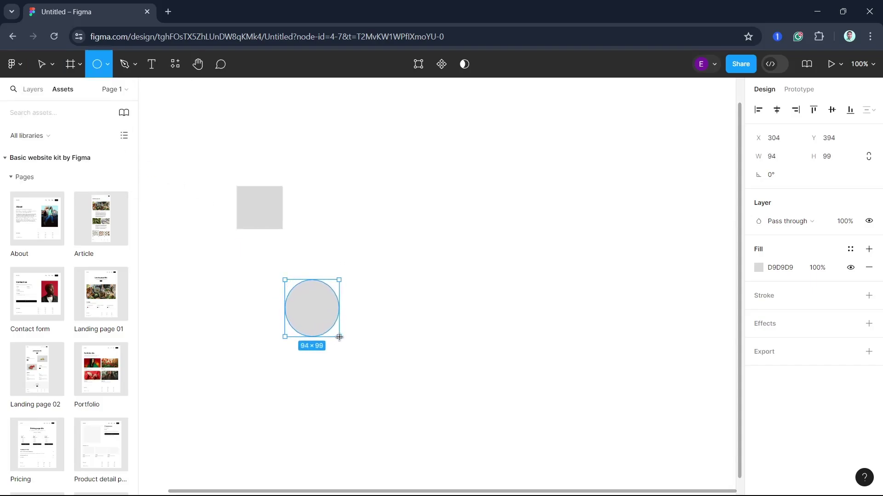
Draw a star of about 93 × 101 under the rectangle, and move the circle up and left to sit between them
click(108, 65)
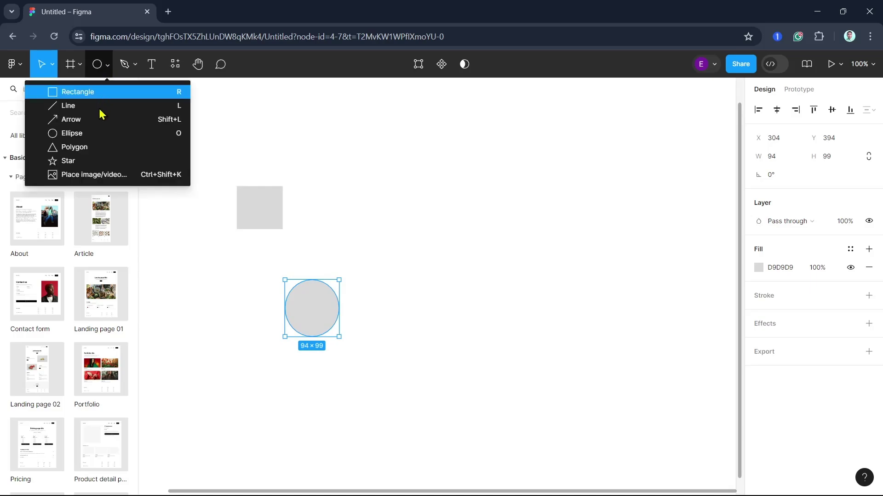
click(88, 161)
mouse_move(236, 398)
mouse_down()
mouse_move(289, 454)
mouse_move(267, 361)
mouse_up()
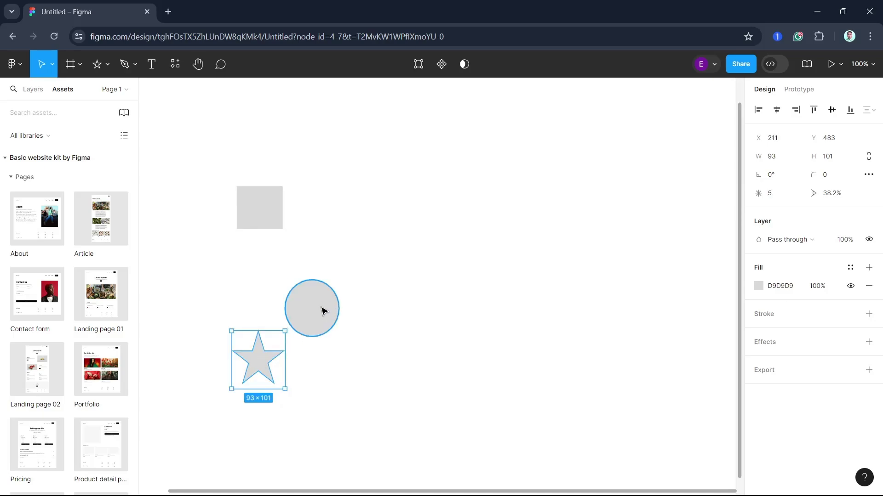
drag(322, 311, 286, 282)
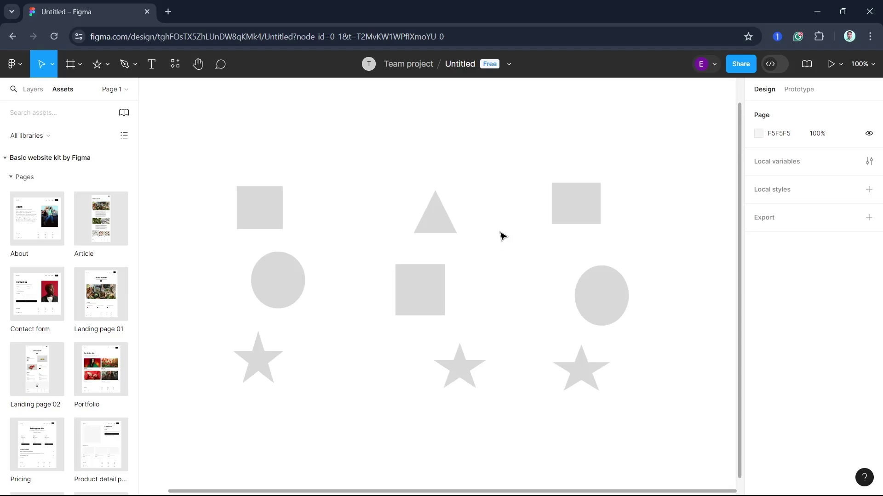
Align the first column's square, circle and star by their left edges, horizontal centres and finally right edges
click(274, 216)
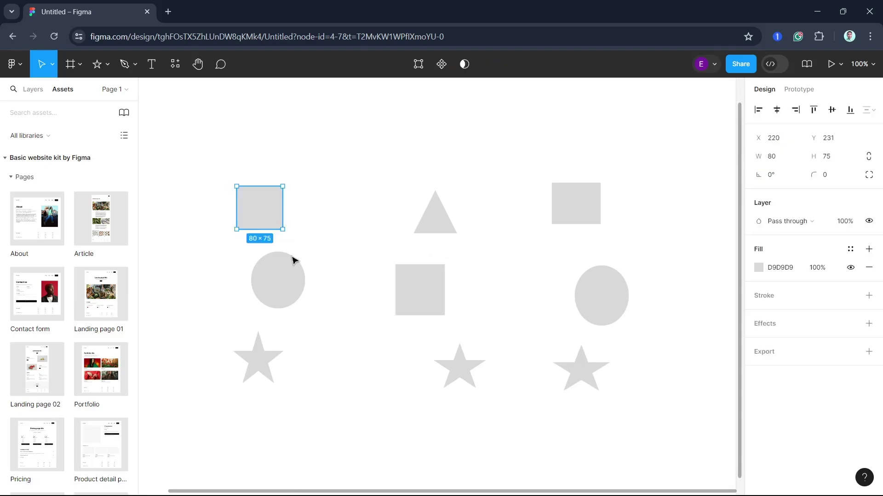
click(294, 276)
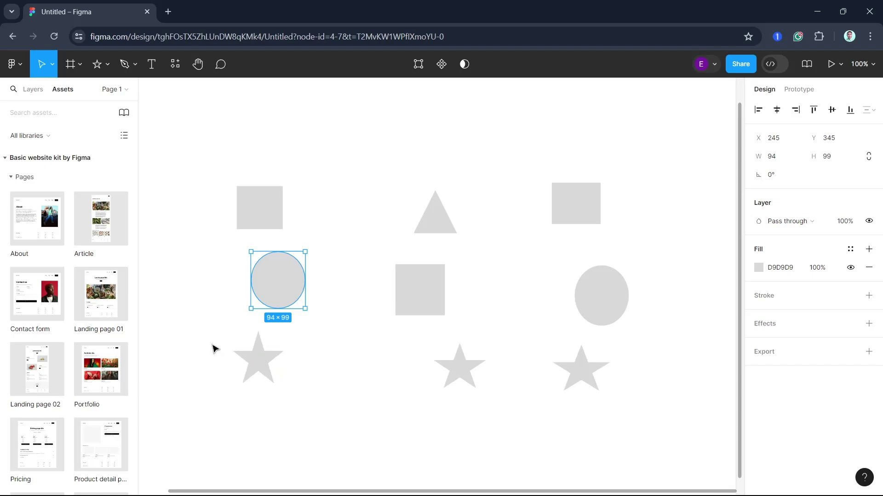
click(265, 226)
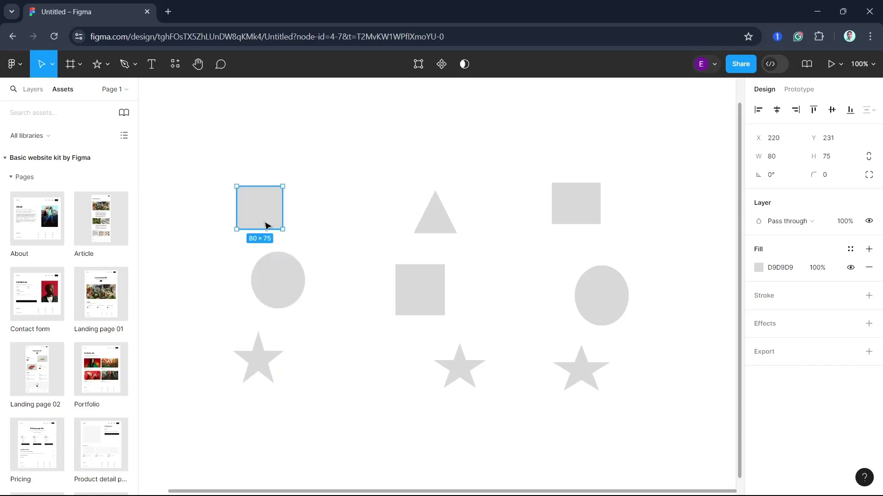
shift+click(274, 294)
shift+click(262, 370)
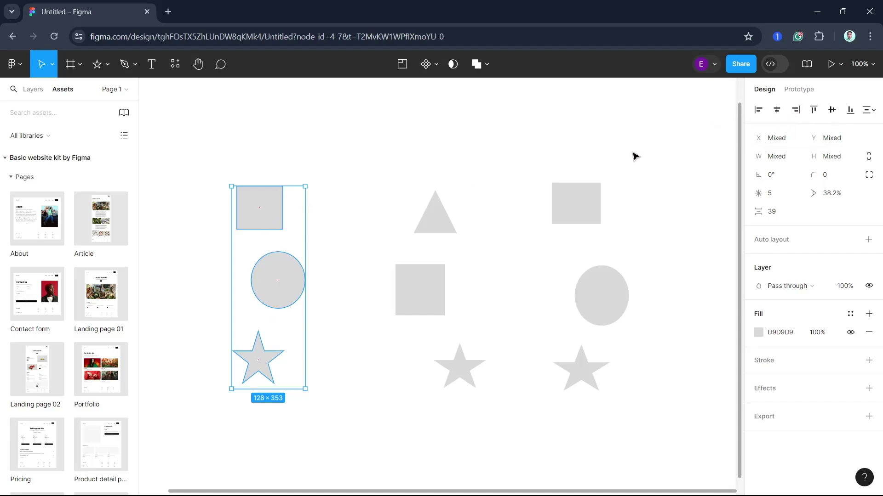
click(758, 112)
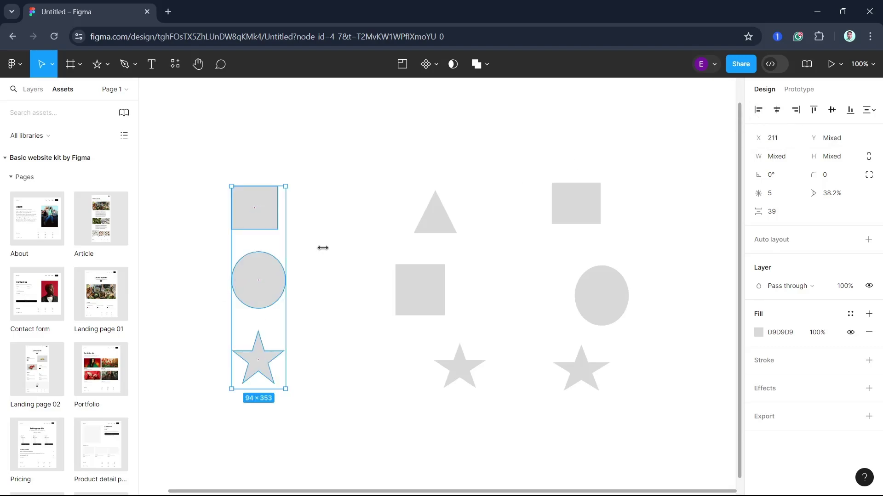
click(777, 113)
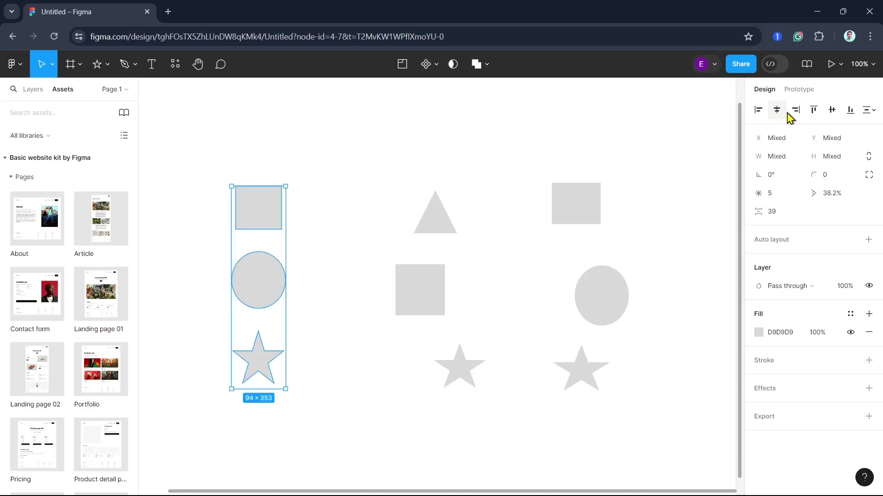
click(795, 112)
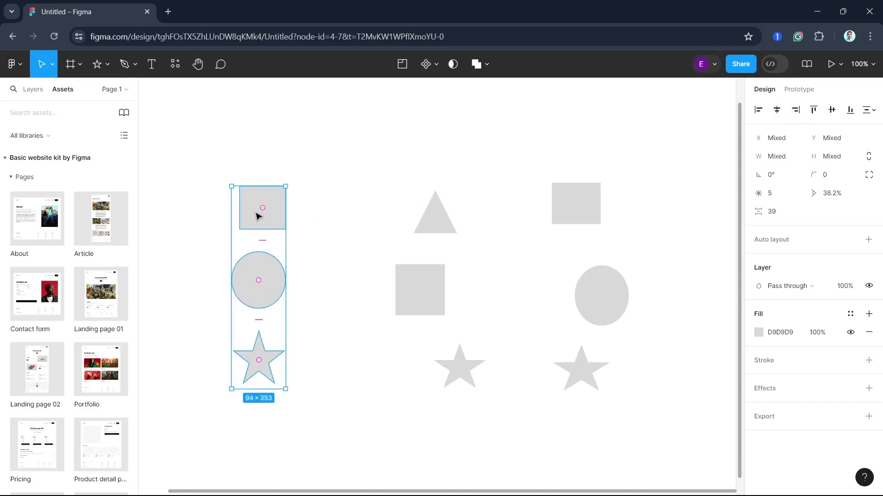
Select all six shapes of the first two columns and align them left, by horizontal centres and finally right
click(205, 153)
drag(205, 153, 510, 453)
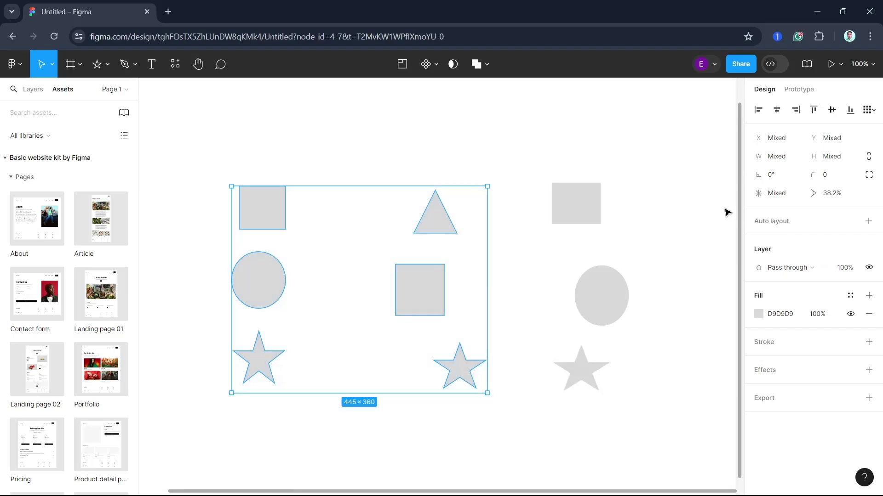
click(758, 111)
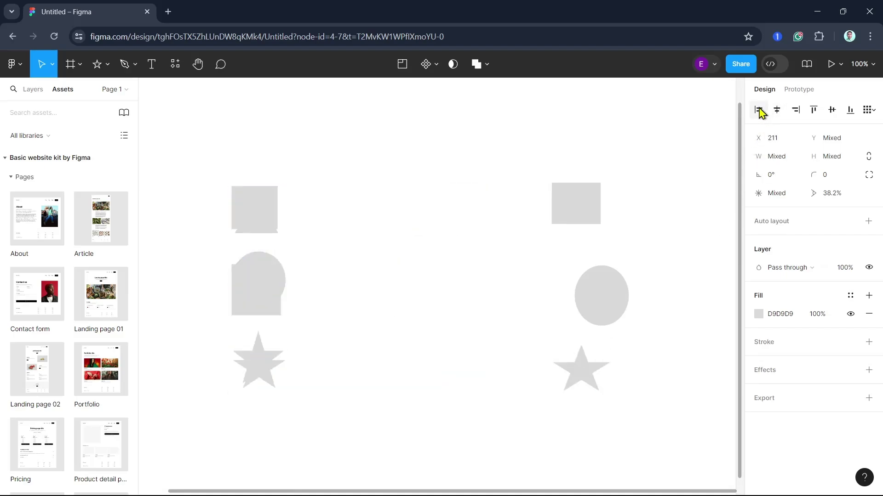
click(776, 111)
click(796, 111)
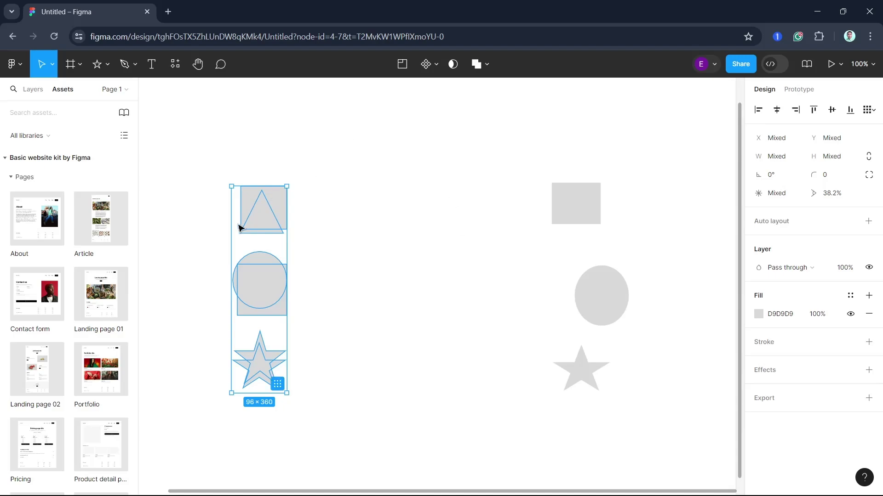
Separate the stacked shapes: move the triangle, second square and smaller star into a middle column, and the first column's star and square further left
click(394, 219)
drag(264, 213, 389, 208)
drag(260, 288, 406, 300)
click(262, 372)
drag(262, 371, 421, 386)
drag(258, 357, 184, 366)
drag(265, 216, 192, 197)
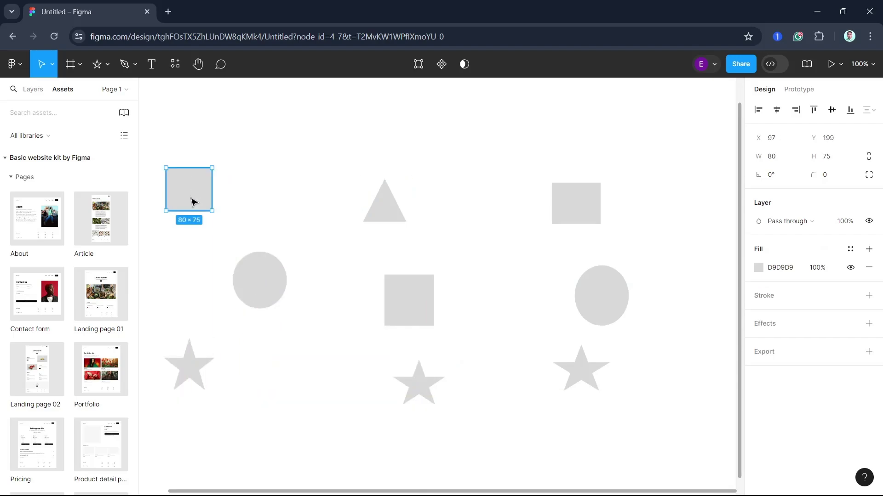
Select the first column's square, circle and star and align them by horizontal centres, left edges and finally right edges
shift+click(270, 291)
shift+click(188, 377)
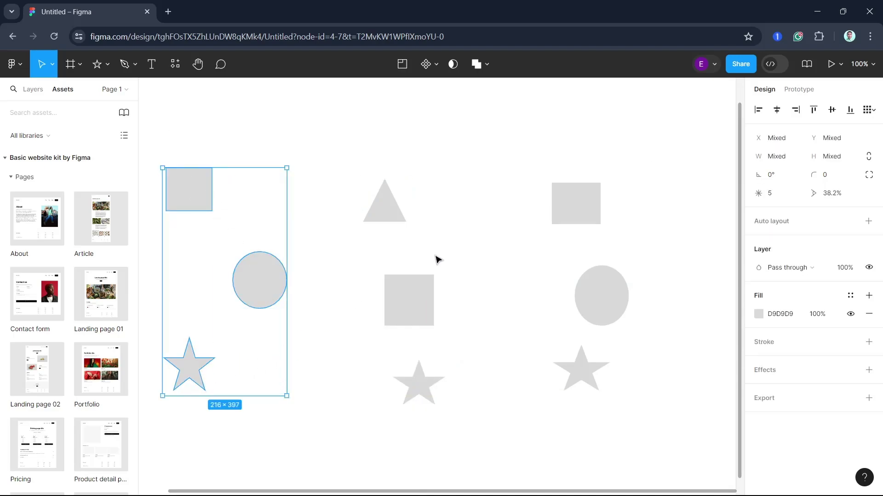
click(775, 112)
click(757, 111)
click(795, 112)
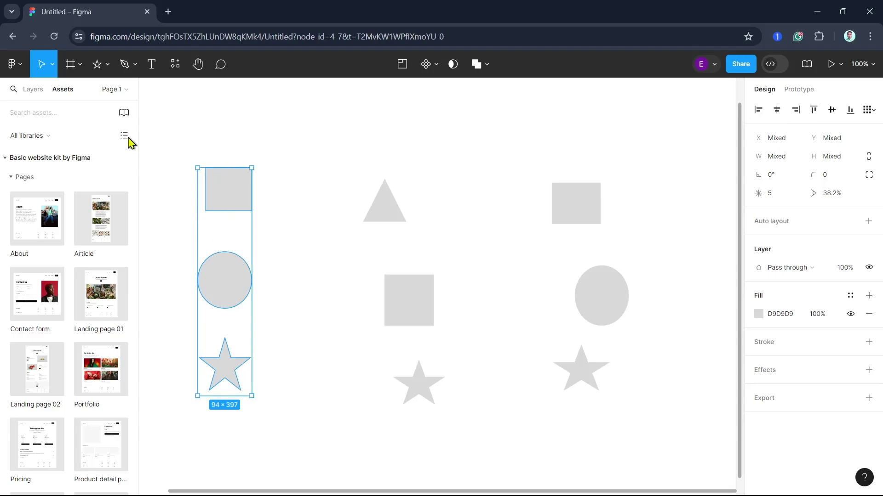
Move the first column's circle to the right, and align the square, circle and star to its right edge
click(226, 275)
drag(225, 275, 287, 276)
shift+click(249, 191)
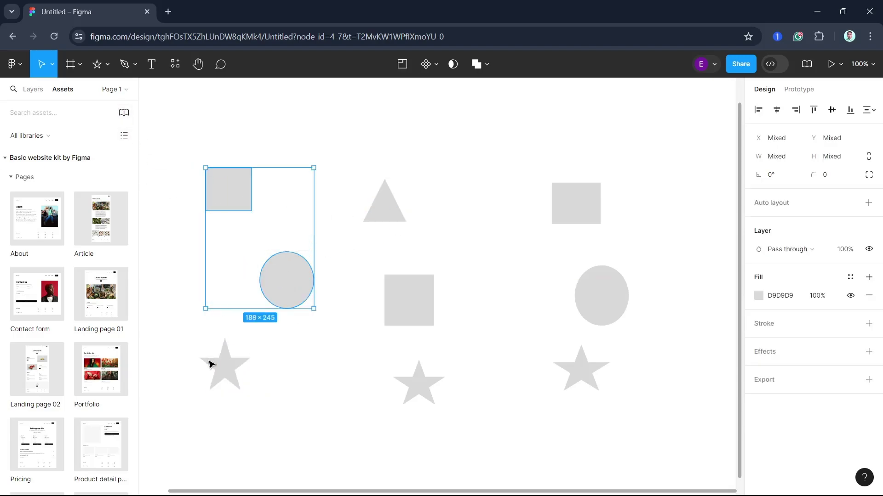
shift+click(213, 362)
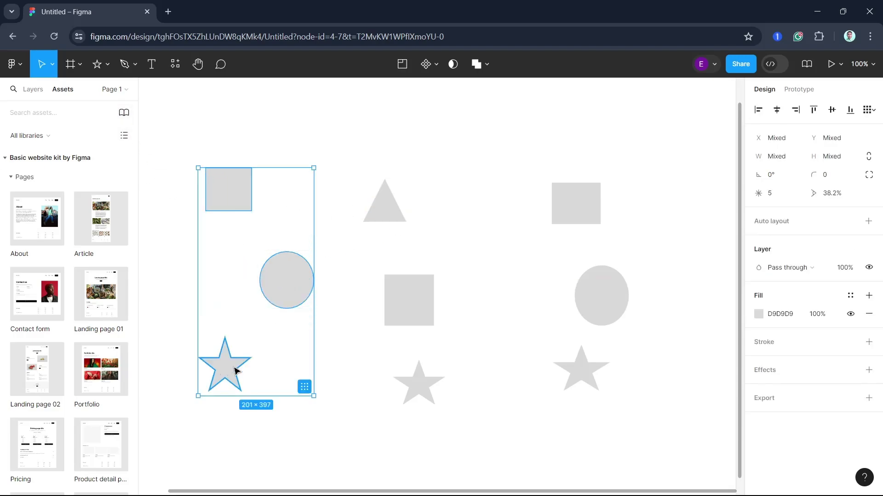
click(795, 114)
drag(213, 127, 344, 432)
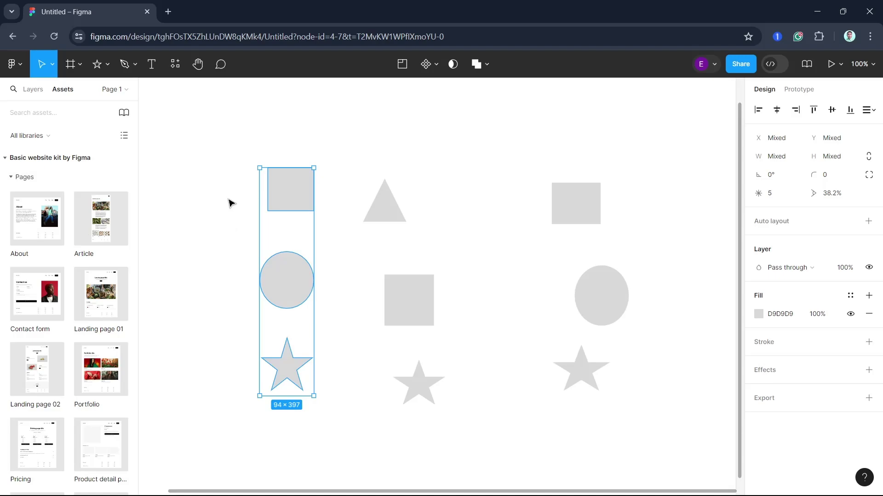
click(496, 132)
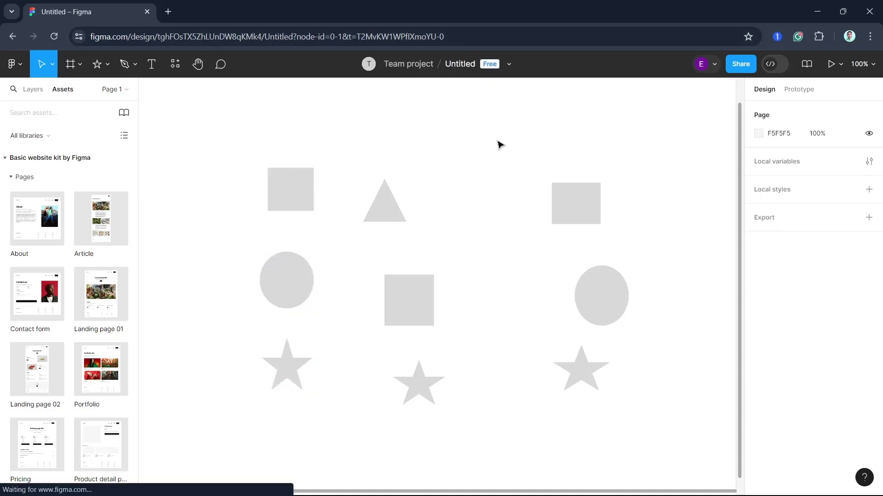
Stagger the top row by moving the first square and the last rectangle up and the triangle slightly to the right
click(384, 224)
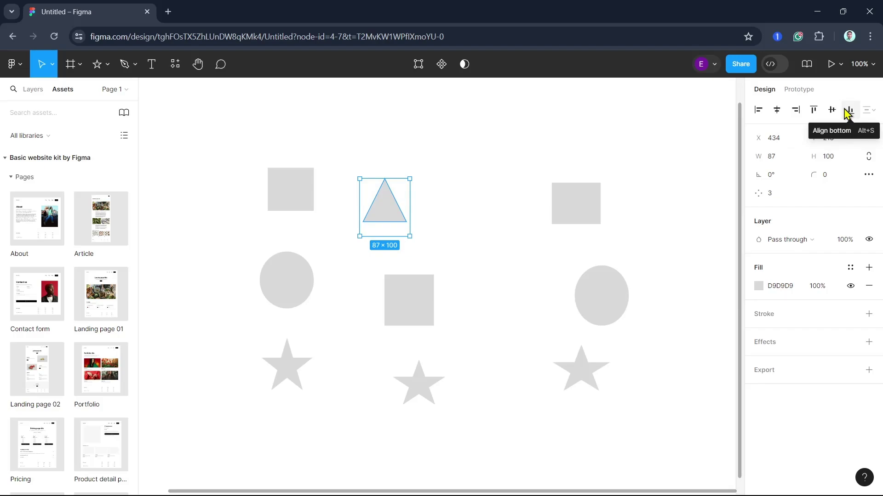
click(246, 156)
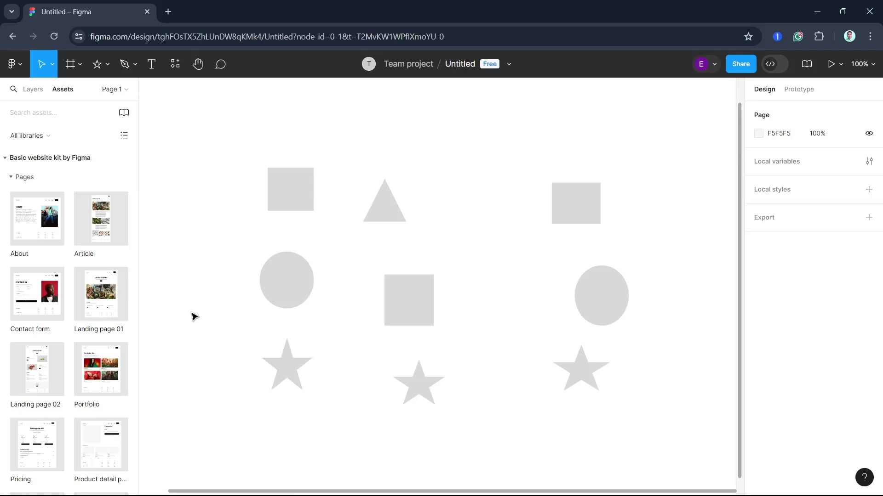
drag(298, 194, 263, 132)
drag(390, 222, 425, 209)
drag(574, 205, 623, 133)
Select the top row's square, triangle and rectangle and align them on their vertical centres
click(258, 137)
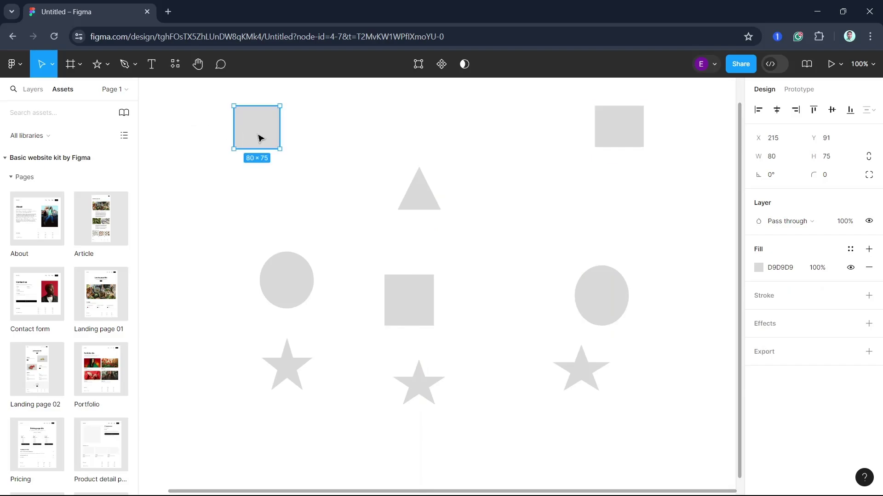
shift+click(421, 198)
shift+click(623, 136)
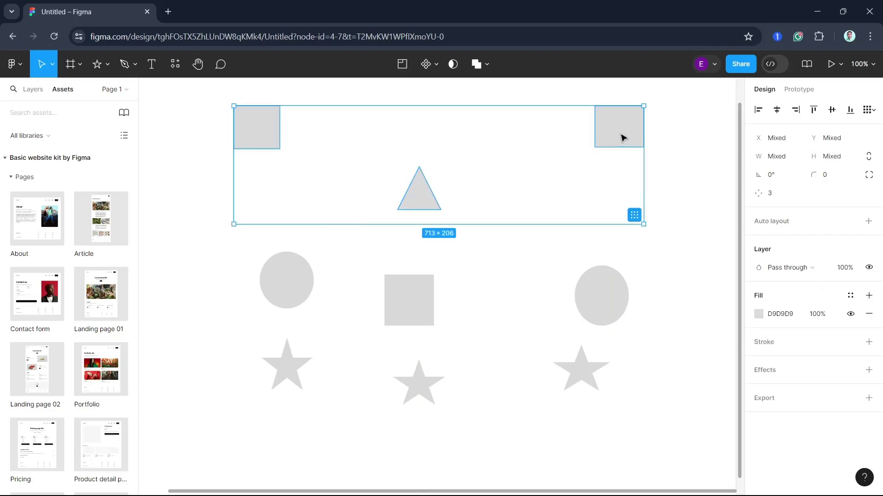
click(831, 111)
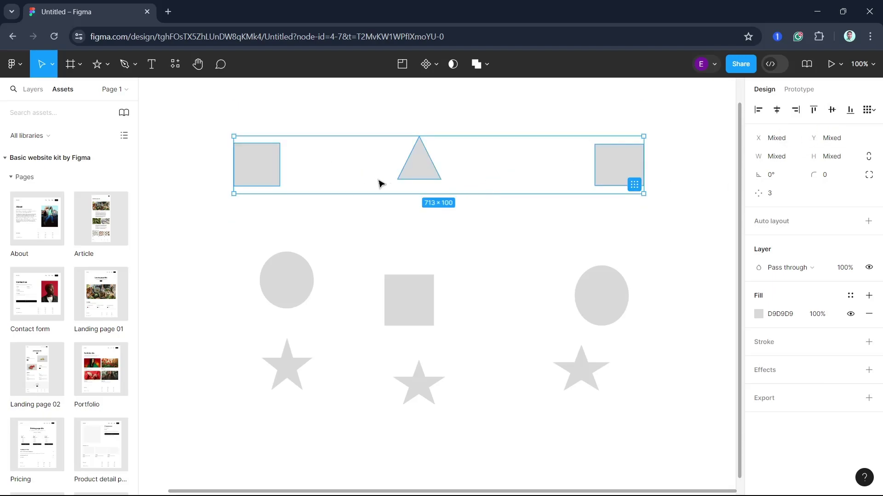
Offset the top row again by moving the triangle down and the square and rectangle up to different heights
click(410, 203)
drag(421, 177, 415, 222)
click(277, 164)
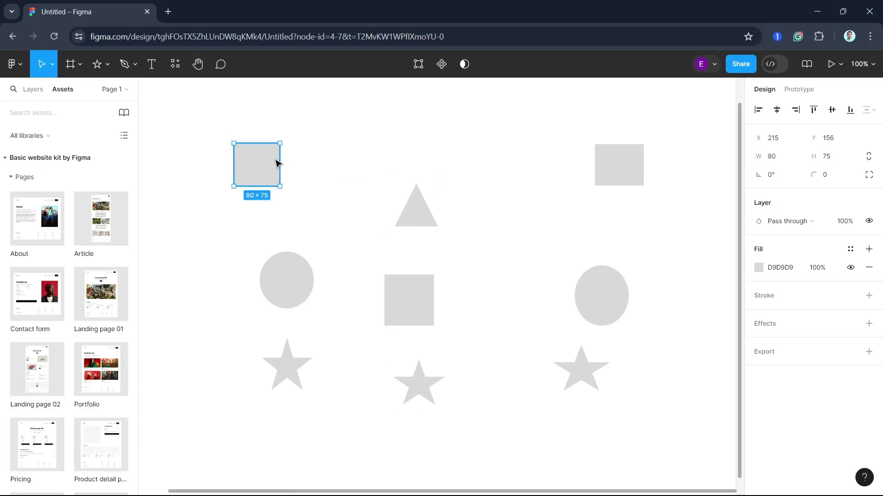
drag(277, 163, 271, 118)
drag(630, 164, 630, 147)
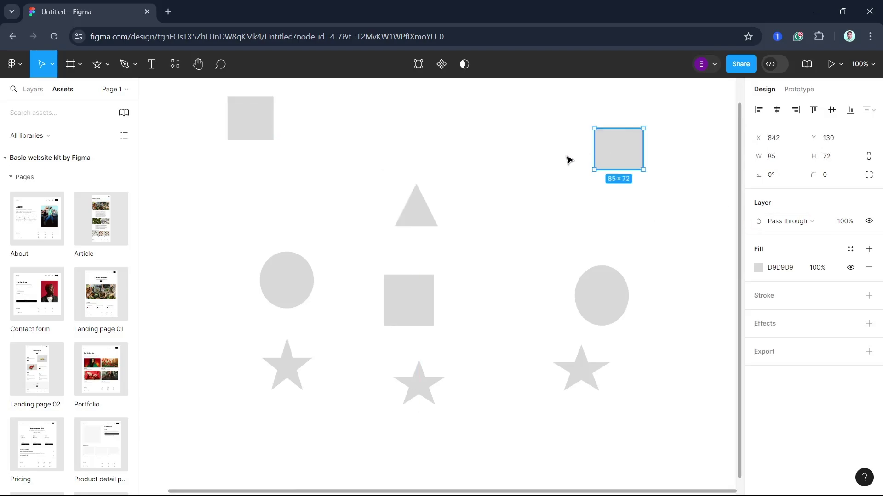
Select the top row's square, triangle and rectangle and align their top edges
click(258, 124)
shift+click(414, 204)
shift+click(603, 156)
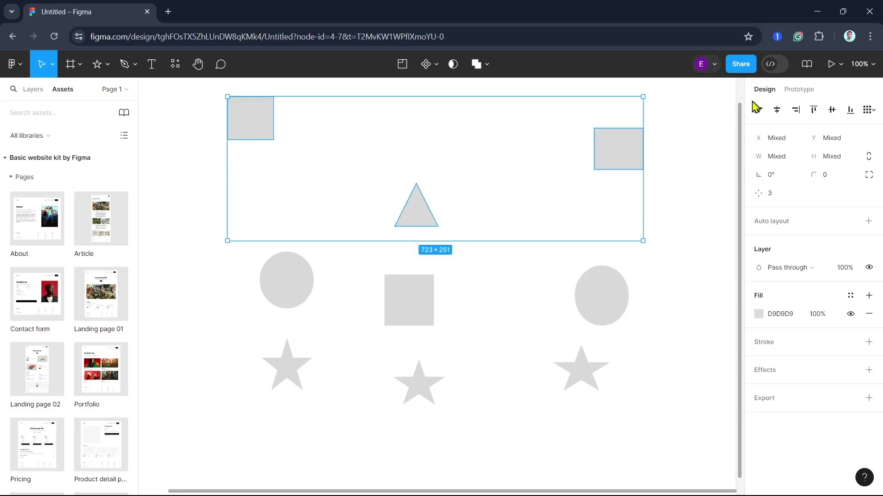
click(814, 112)
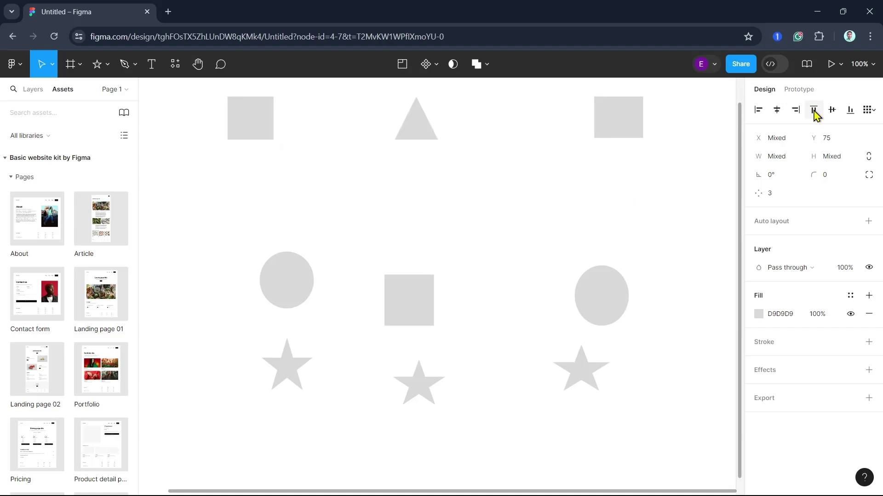
Move the triangle below the top row's other shapes and align the bottom edges of the square, triangle and rectangle
click(419, 139)
drag(420, 140, 423, 223)
click(257, 132)
shift+click(420, 197)
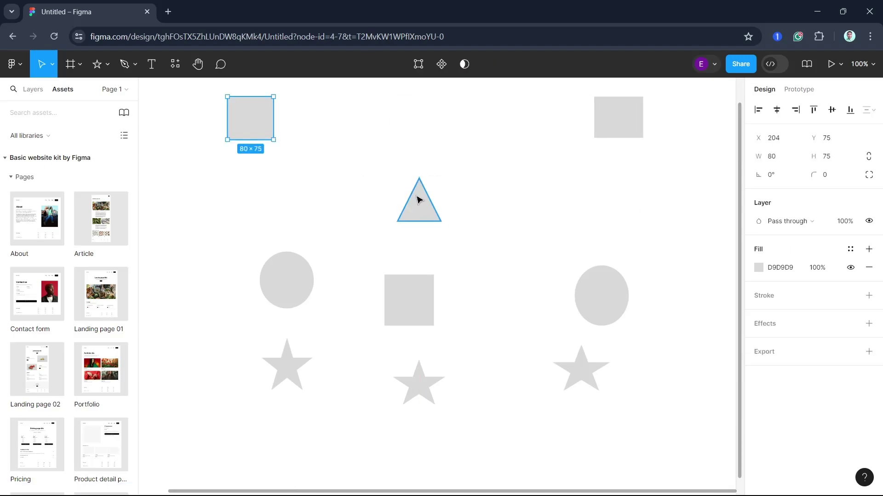
shift+click(625, 128)
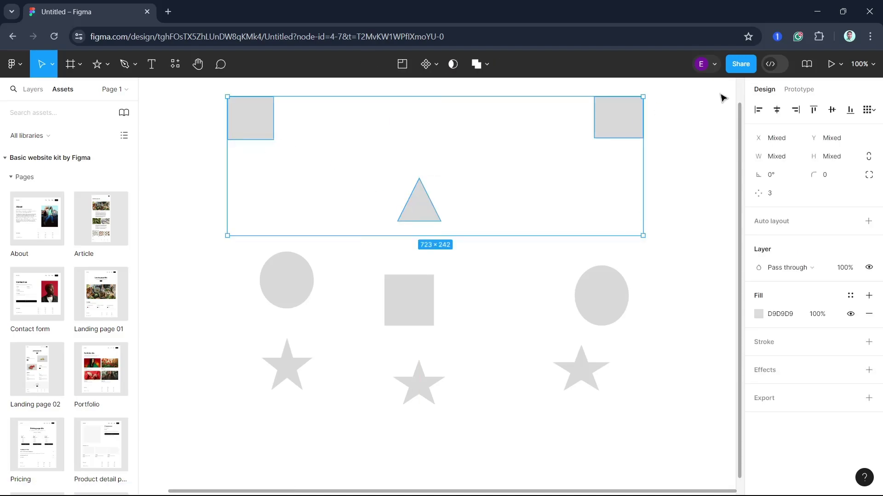
click(848, 111)
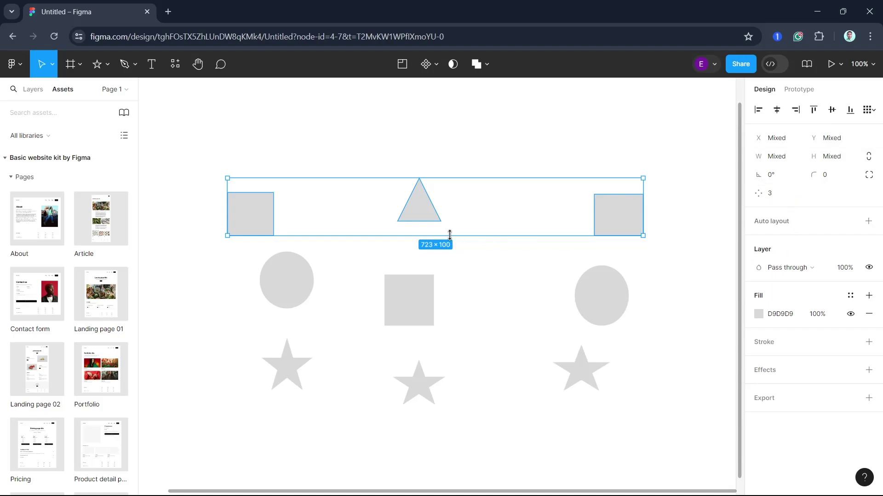
Reselect the top row's square, triangle and rectangle and distribute their vertical spacing
click(214, 175)
click(269, 205)
shift+click(422, 203)
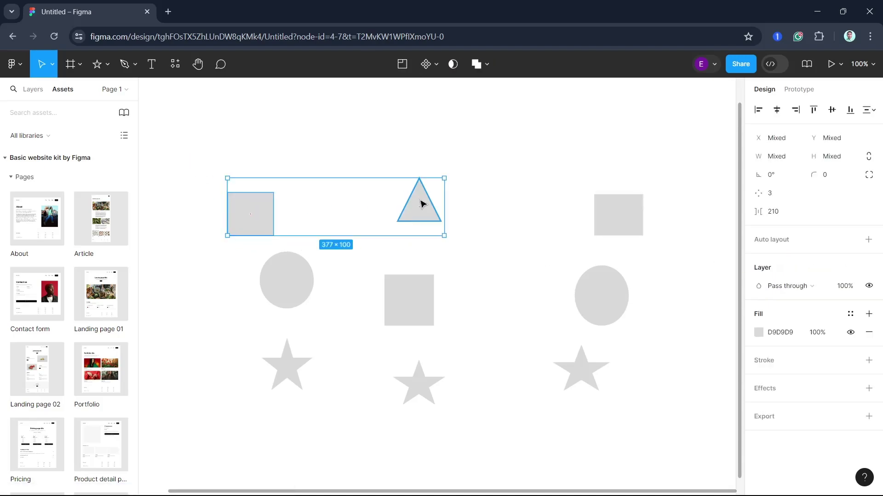
shift+click(630, 229)
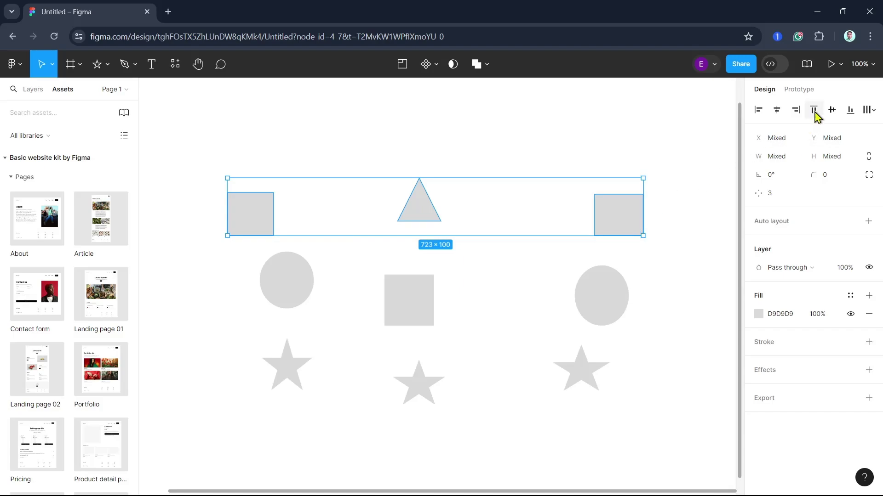
click(870, 110)
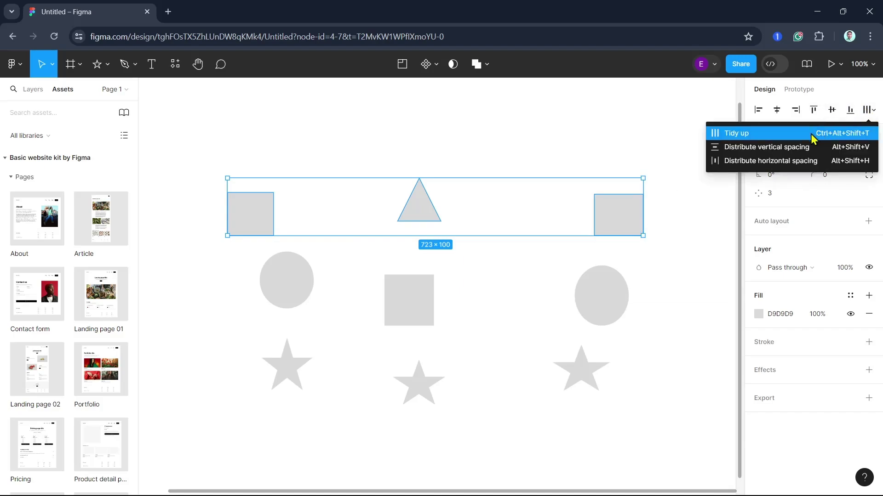
click(810, 148)
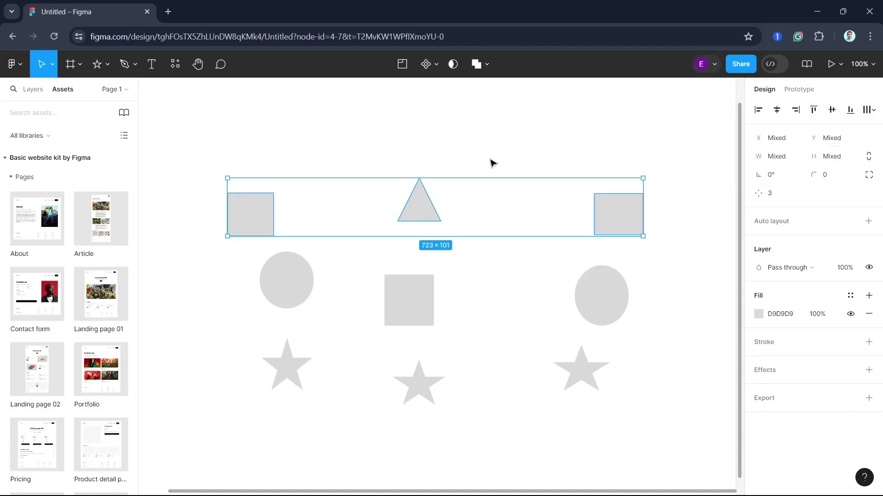
Offset the top row by moving the triangle, square and rectangle up to different heights
click(423, 213)
drag(423, 214, 425, 155)
drag(262, 216, 265, 200)
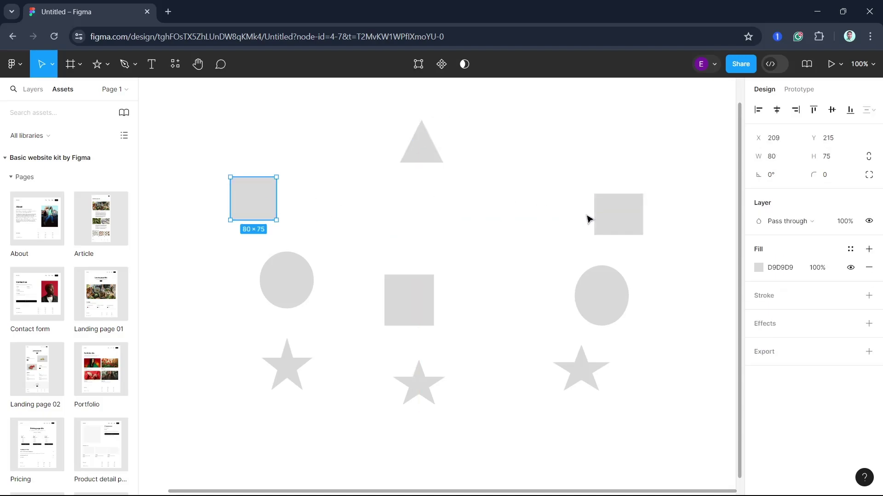
drag(615, 218, 614, 189)
Select the top row's square, triangle and rectangle and distribute their horizontal spacing
click(244, 193)
shift+click(406, 156)
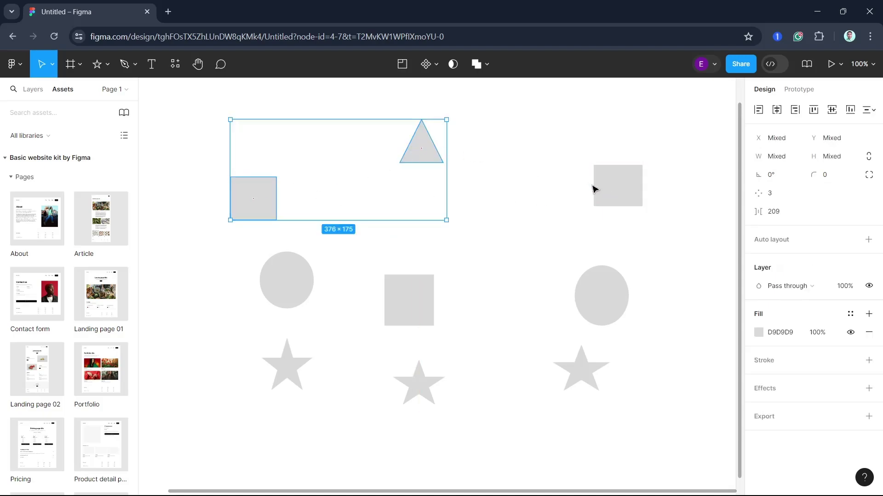
shift+click(598, 190)
click(870, 110)
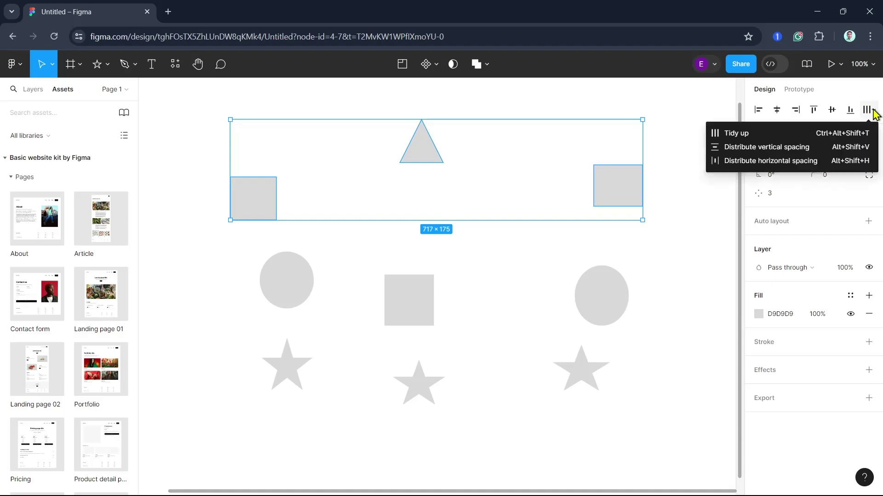
click(788, 161)
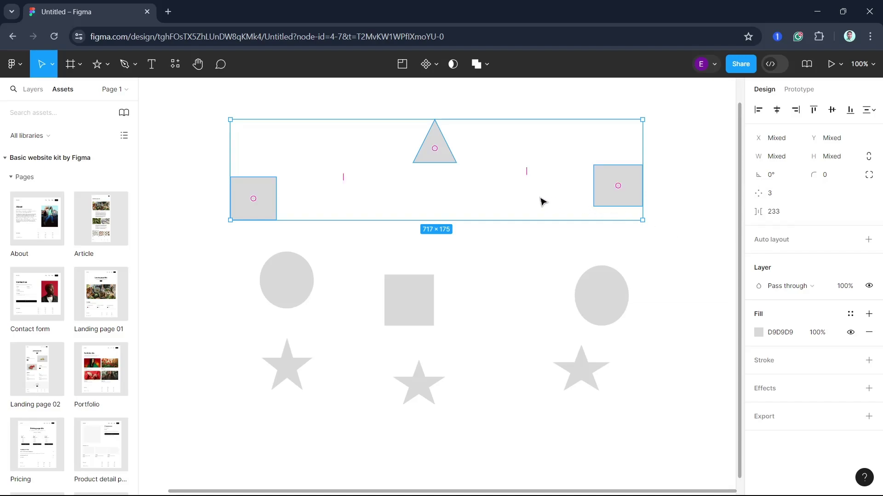
Draw a frame of about 887 × 589 enclosing all nine shapes
click(213, 263)
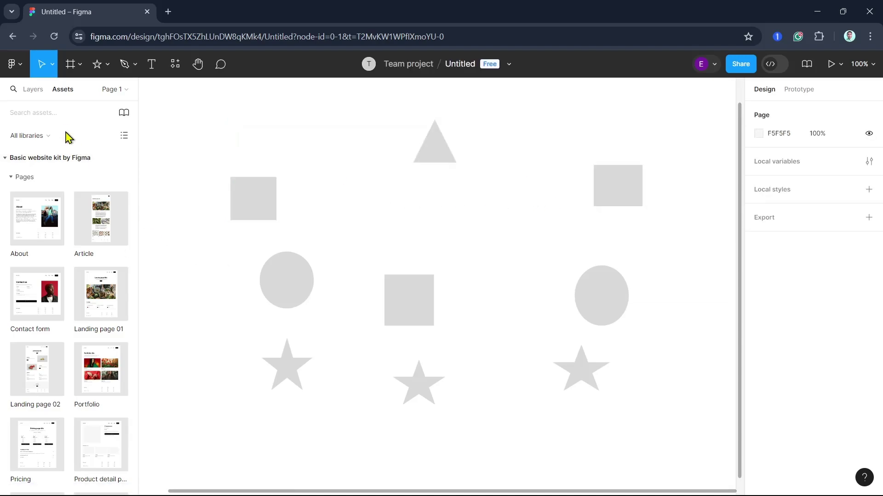
click(79, 68)
click(69, 92)
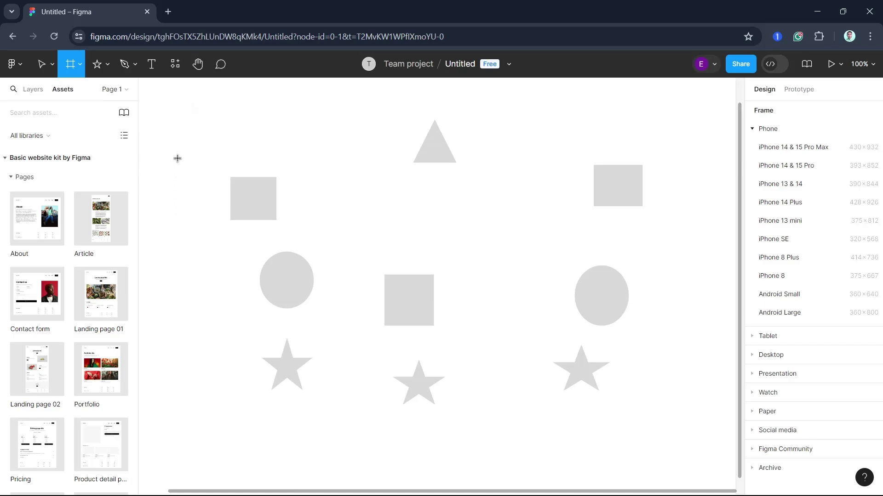
drag(192, 111, 702, 449)
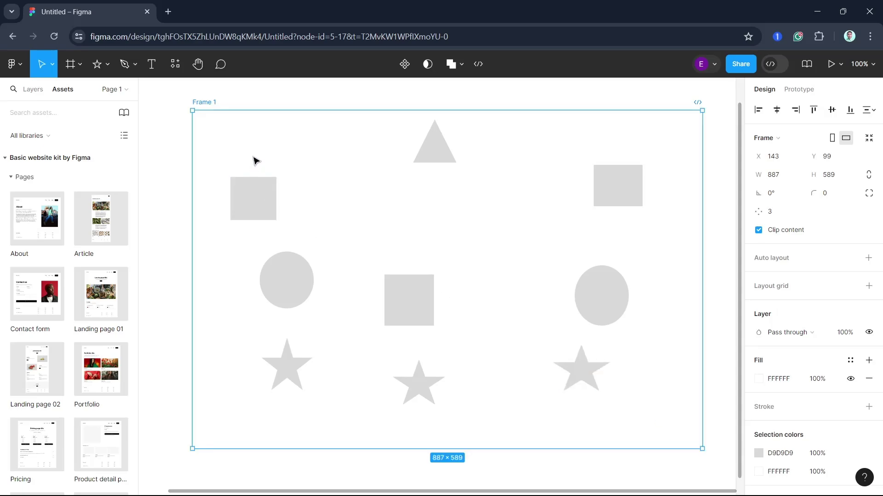
Align the first column's square, circle and star on their left edges and the middle column's shapes on their horizontal centres
click(274, 215)
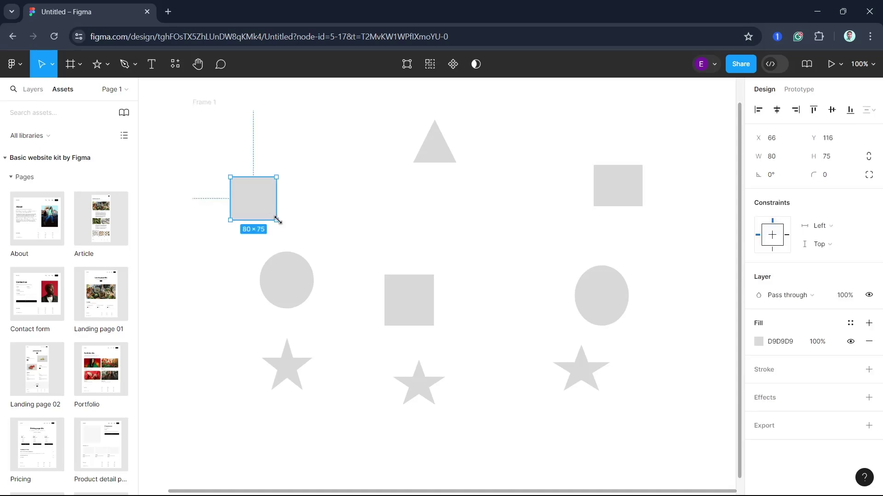
shift+click(295, 280)
shift+click(294, 373)
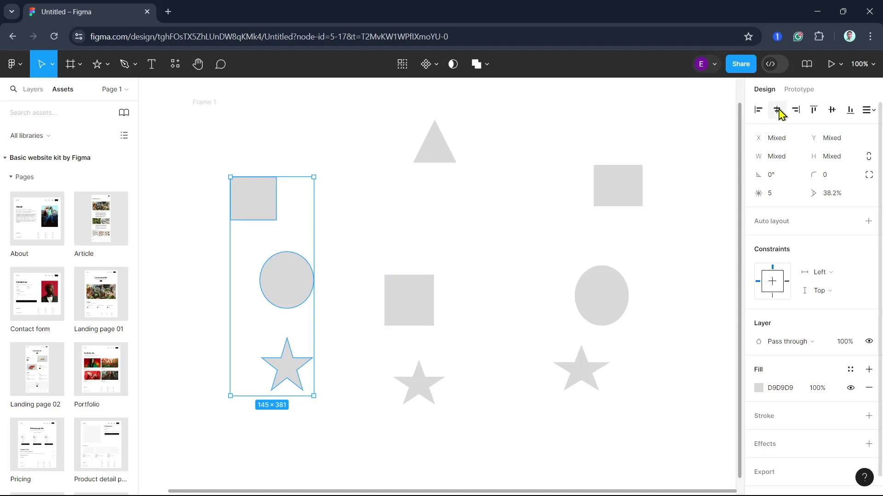
click(758, 112)
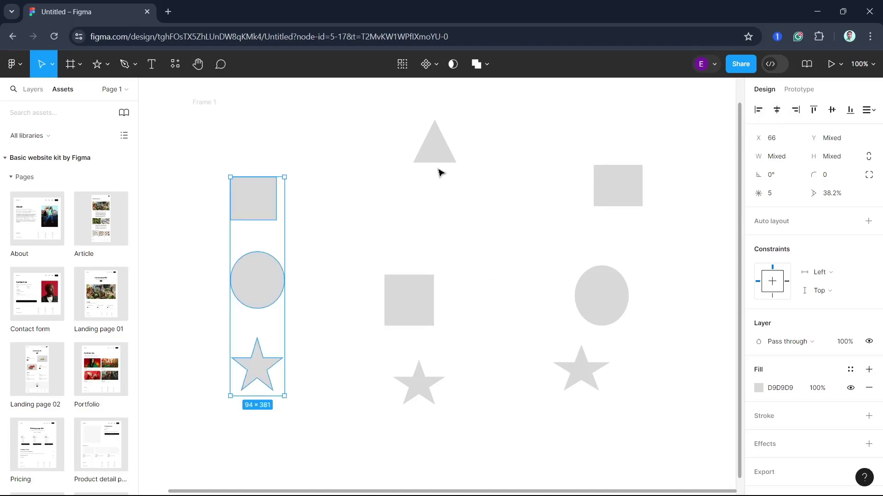
drag(390, 116, 460, 429)
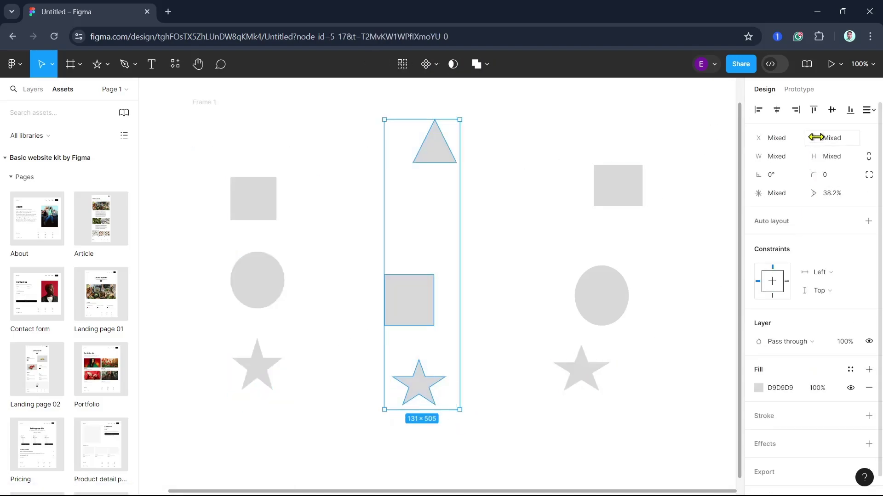
click(776, 109)
Align the last column's rectangle, ellipse and star on their right edges and select all nine shapes
drag(589, 157, 655, 424)
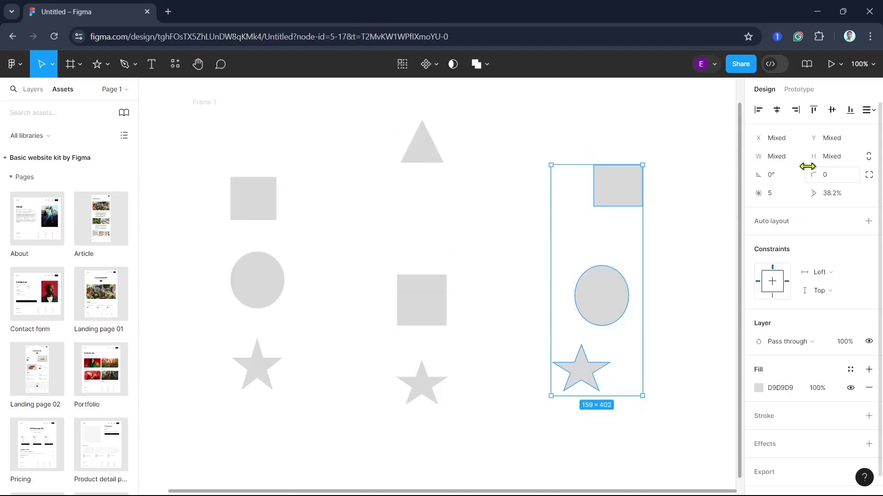
click(796, 109)
drag(230, 112, 688, 451)
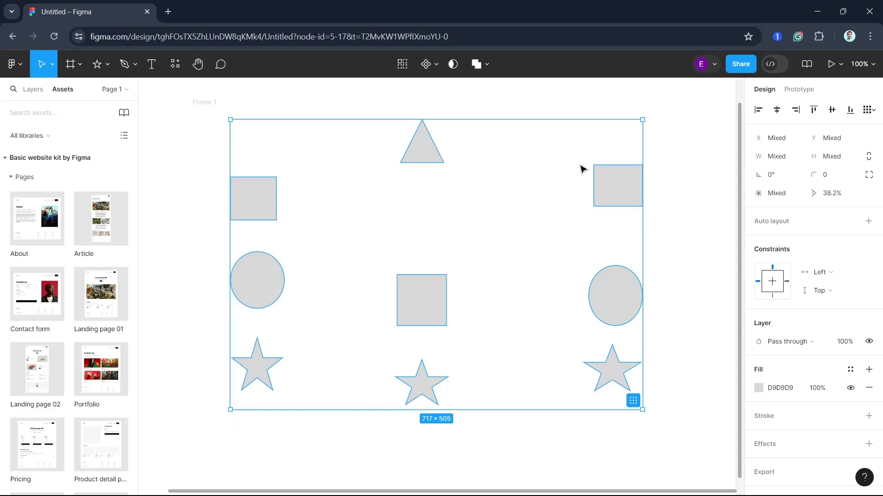
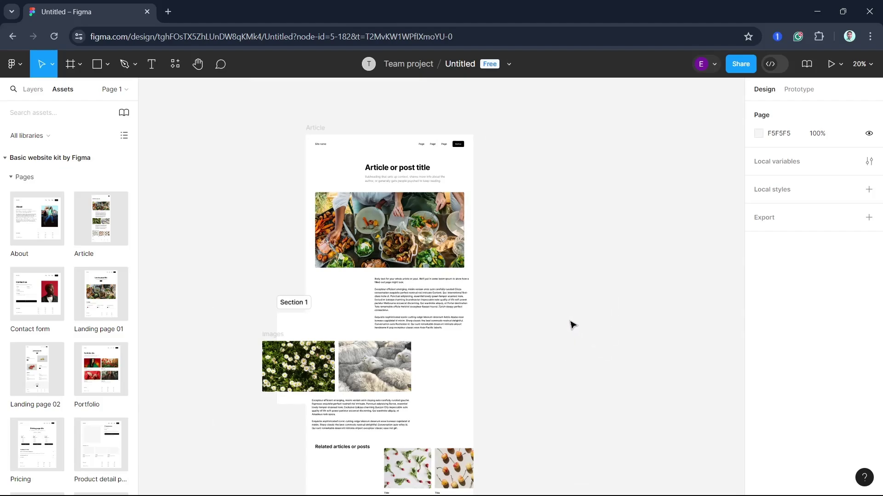
scroll(569, 323, down, 3)
scroll(567, 317, up, 6)
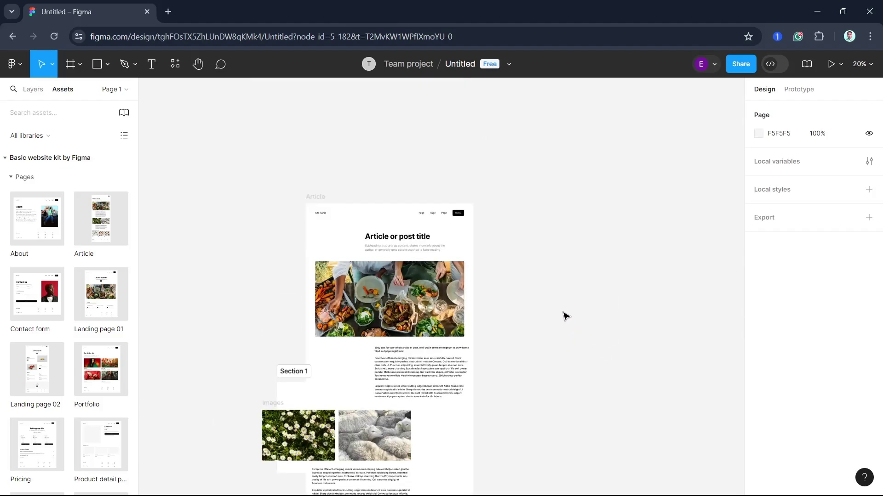
scroll(562, 299, down, 2)
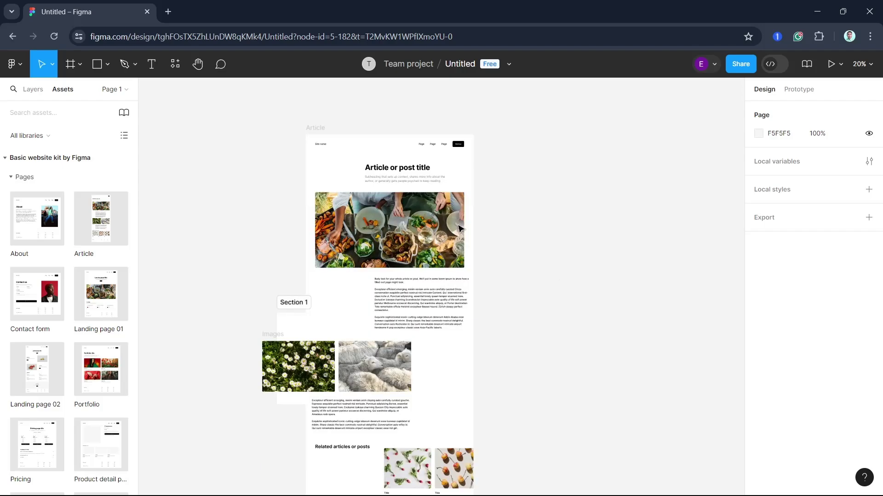
drag(276, 123, 548, 423)
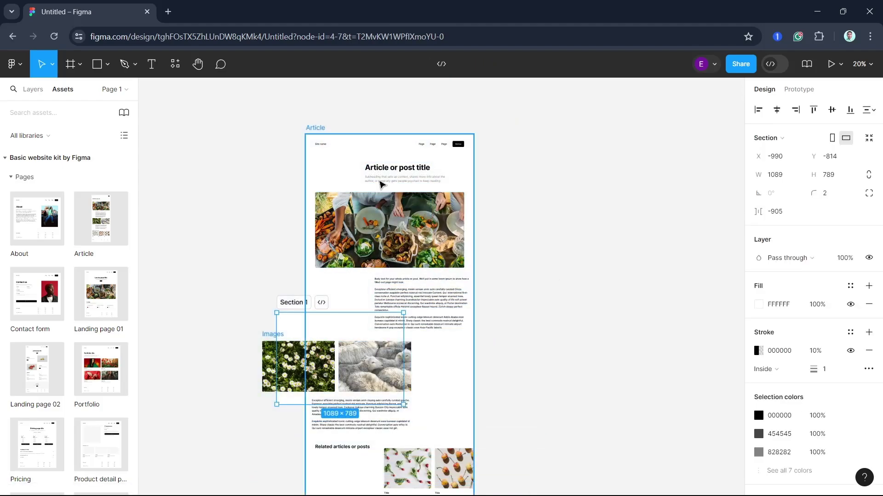
Select the Article page's header, title block, main image and body text and align them on their horizontal centres
click(348, 146)
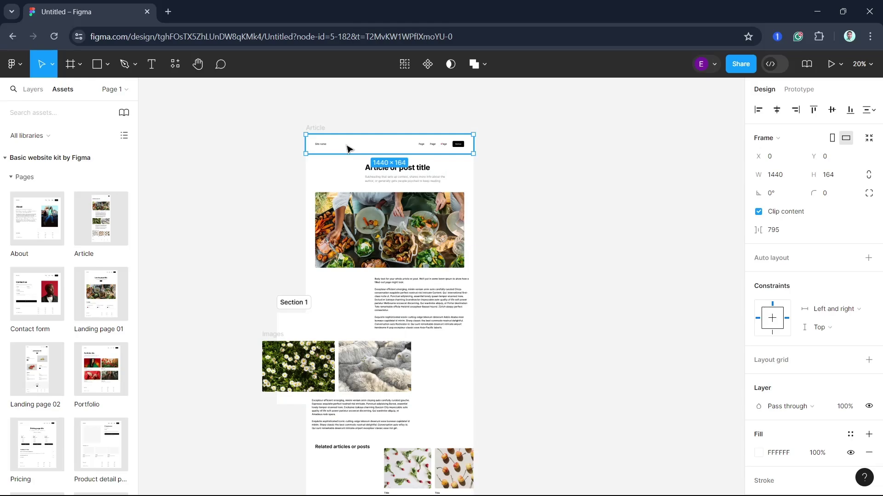
shift+click(368, 168)
shift+click(408, 248)
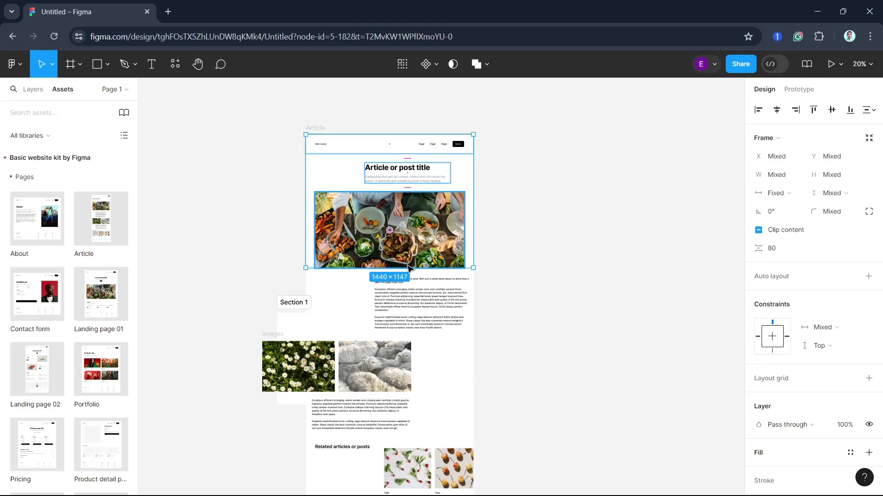
shift+click(412, 324)
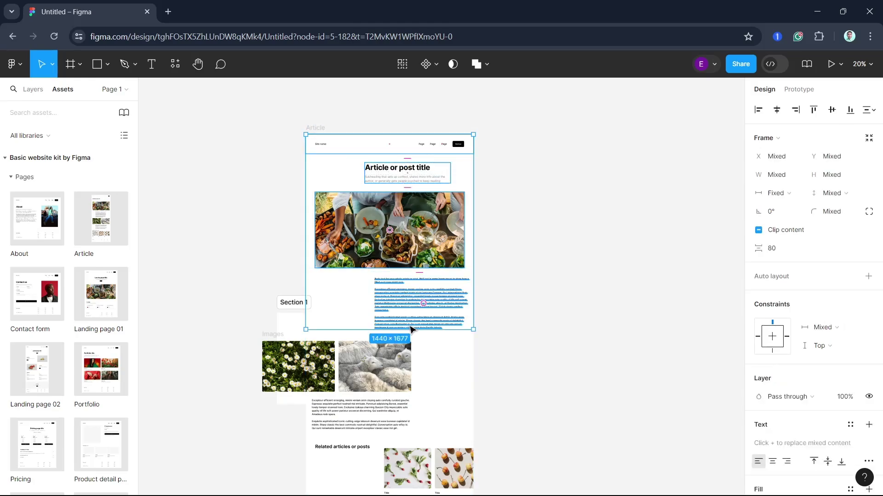
click(776, 110)
scroll(741, 165, down, 3)
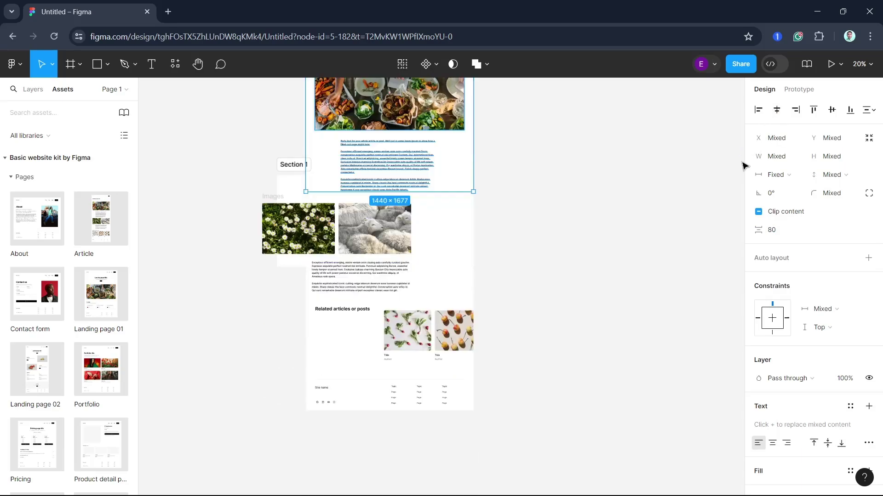
shift+click(298, 236)
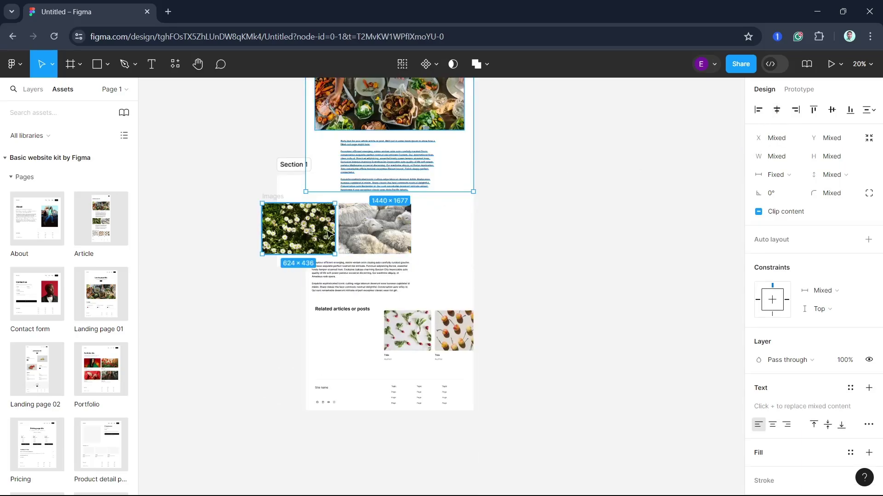
shift+click(372, 230)
shift+click(369, 286)
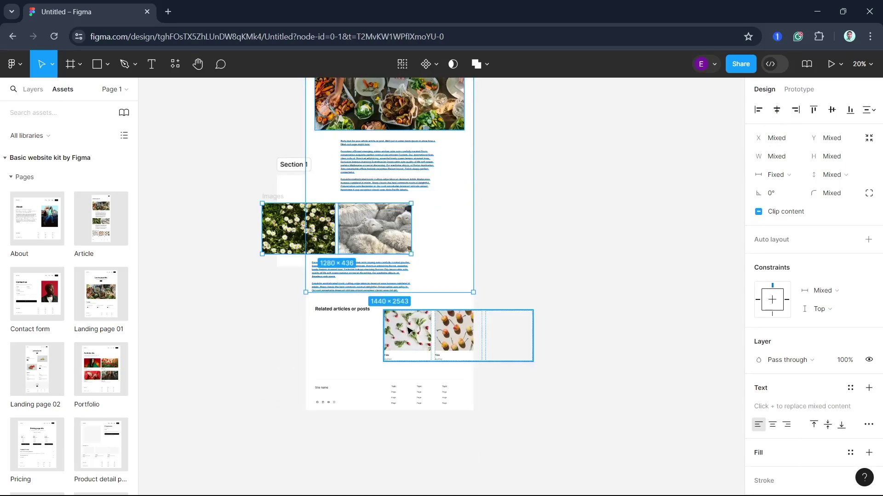
click(292, 298)
Select the flower and sheep images, the paragraph below, the related article cards and their heading, and align them on their horizontal centres
click(319, 244)
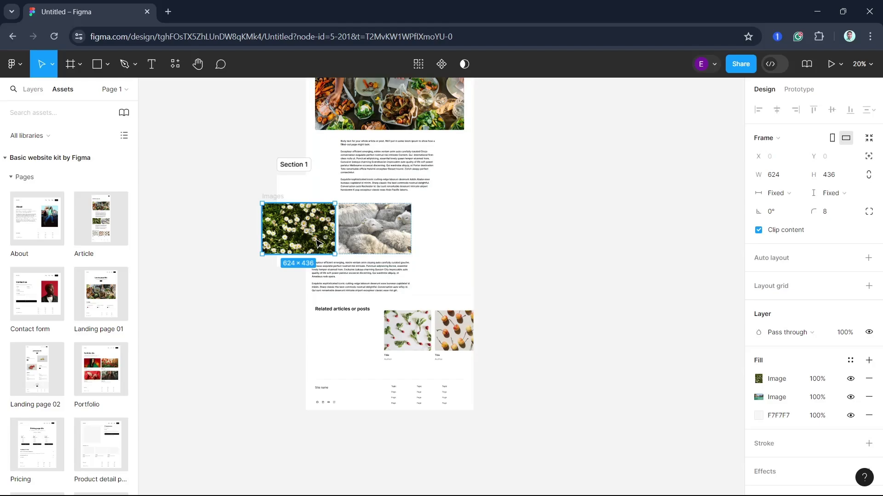
shift+click(375, 231)
shift+click(333, 278)
shift+click(407, 331)
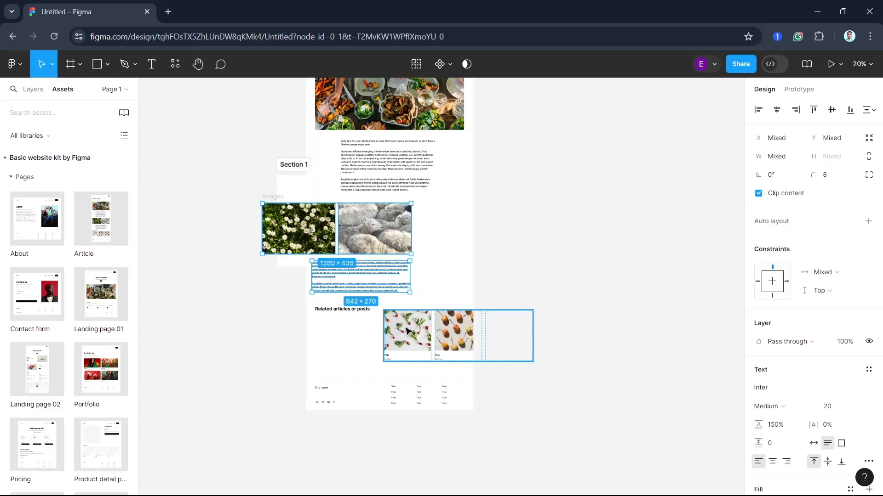
shift+click(347, 313)
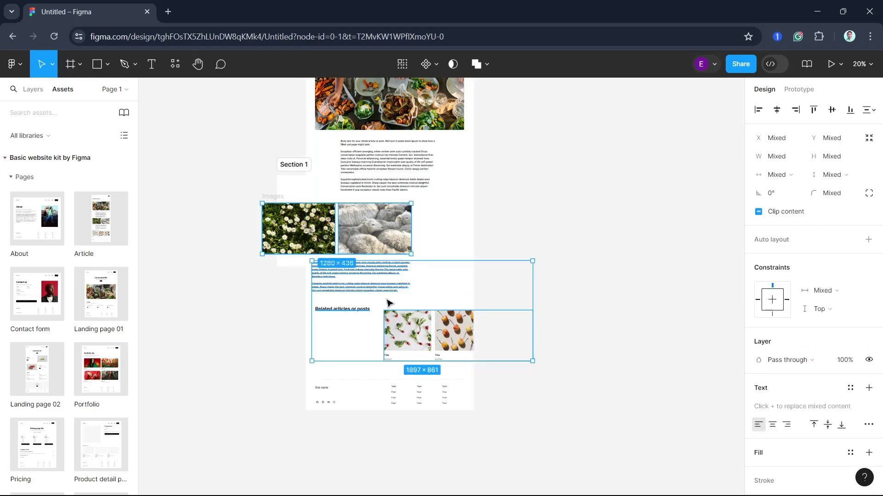
click(776, 111)
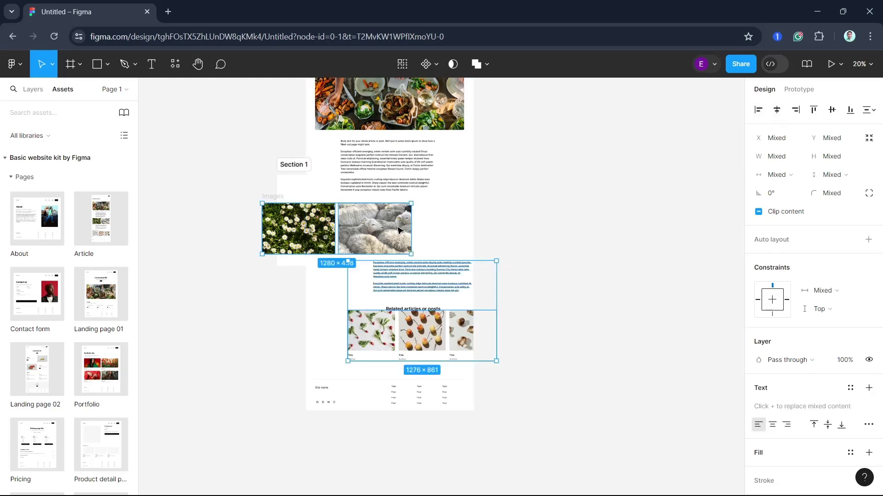
click(776, 110)
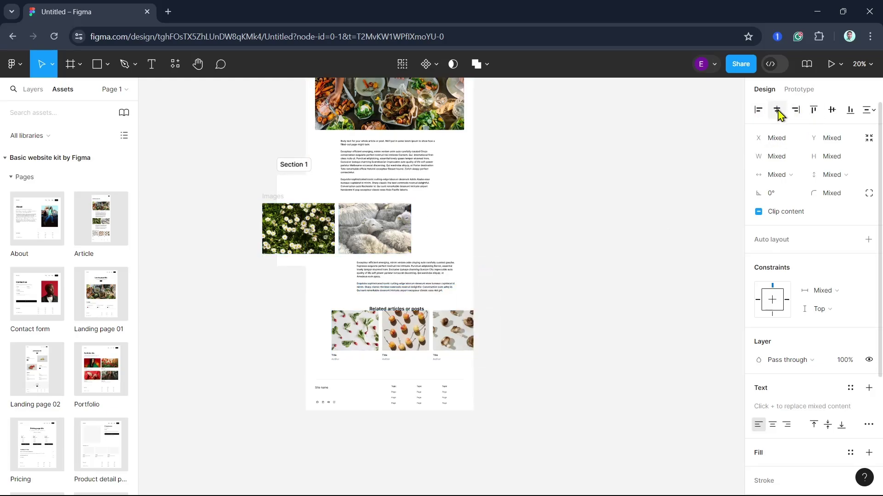
Reselect the flower and sheep images, the paragraph below and the related article cards, and align them on their horizontal centres
click(240, 238)
drag(209, 230, 477, 364)
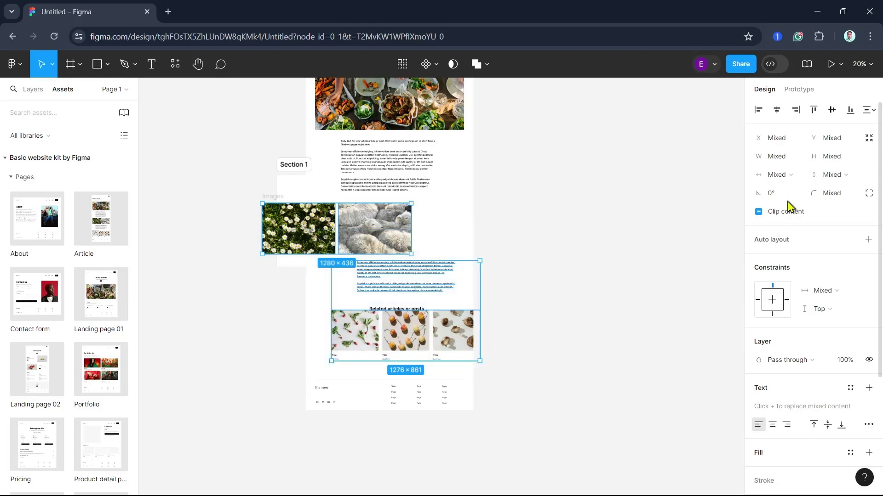
click(783, 112)
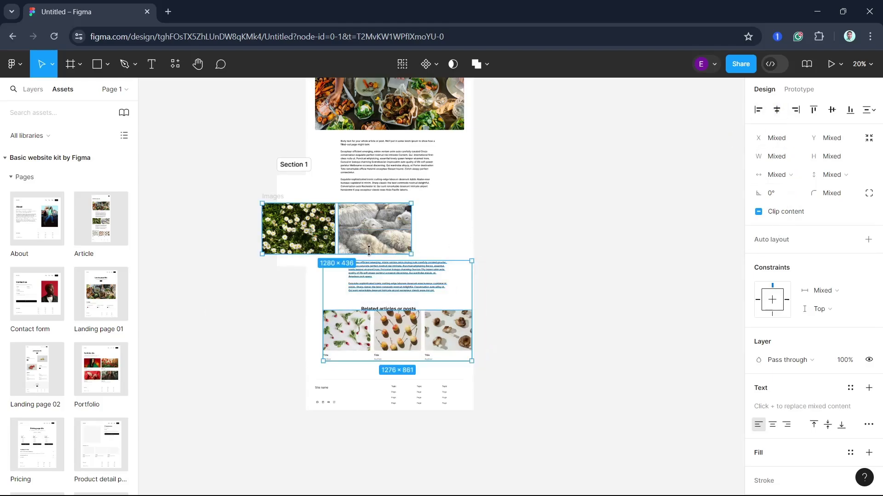
Try to move the flower and sheep images together towards the centre of the Article page, and clear the selection
click(313, 232)
click(189, 250)
click(298, 228)
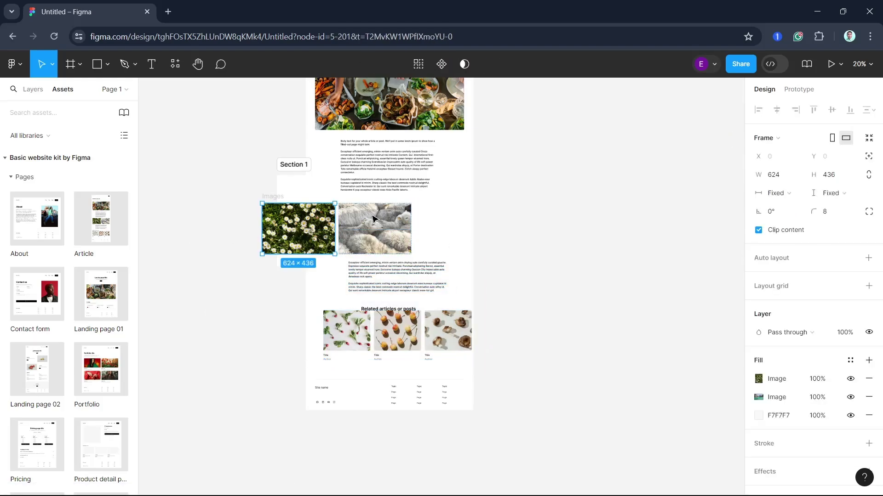
shift+click(374, 228)
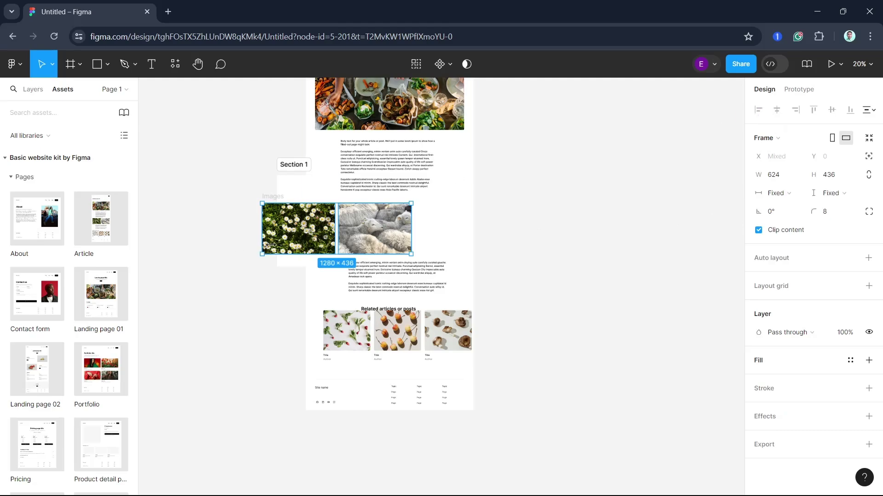
drag(299, 235, 356, 234)
click(505, 234)
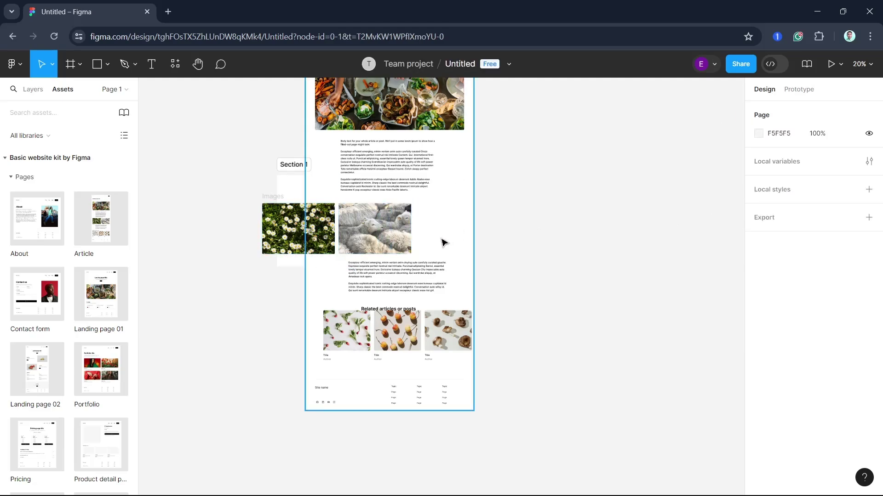
Select the Article page's body text, image pair, second paragraph, related articles section and footer, and align them on their horizontal centres
drag(223, 187, 591, 416)
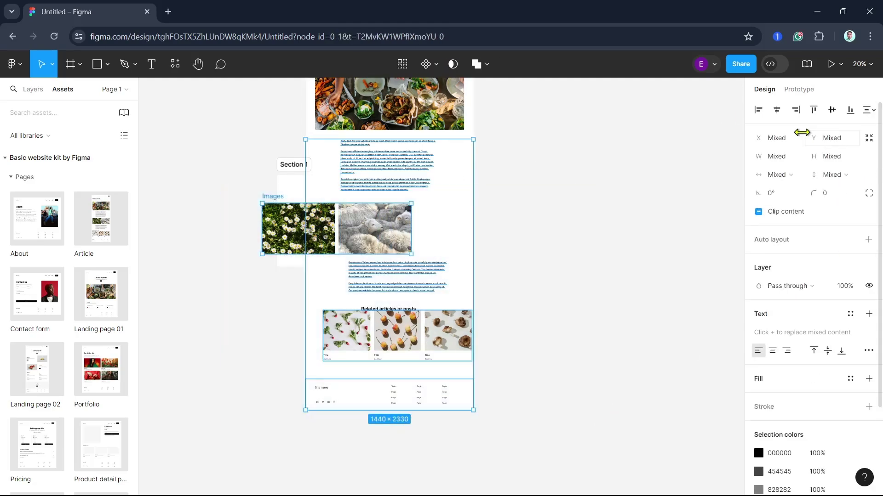
click(778, 111)
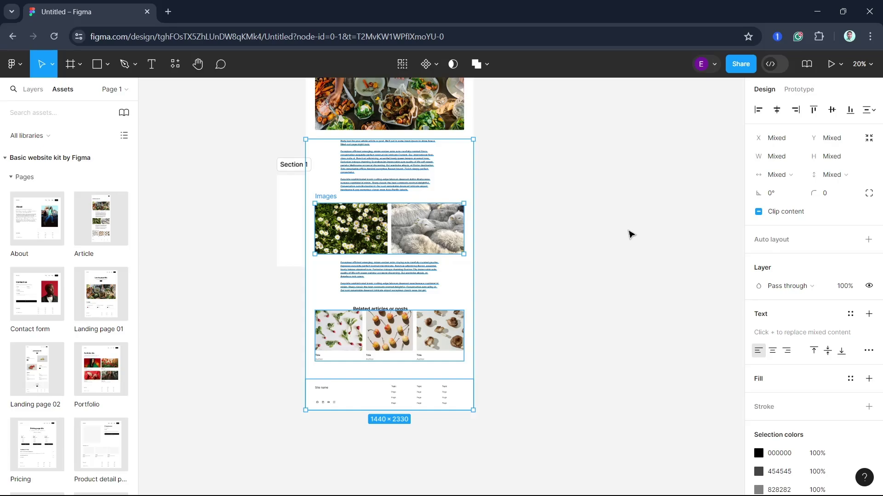
scroll(626, 339, up, 5)
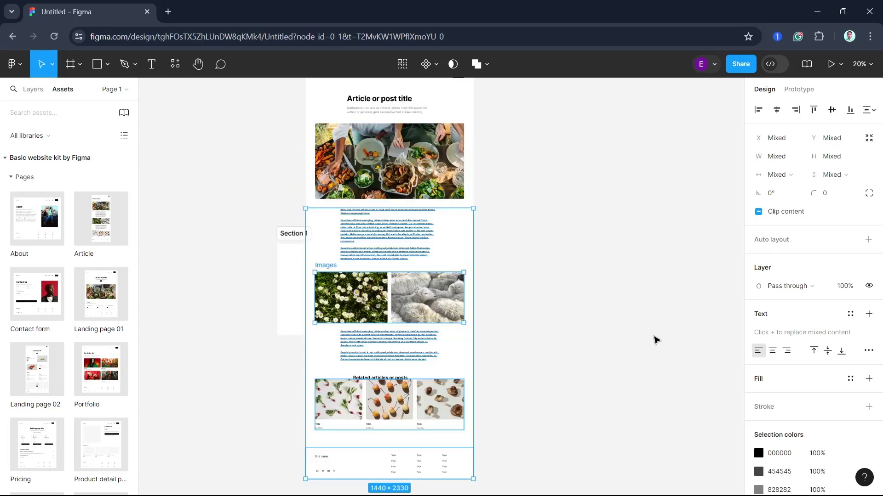
scroll(655, 340, down, 2)
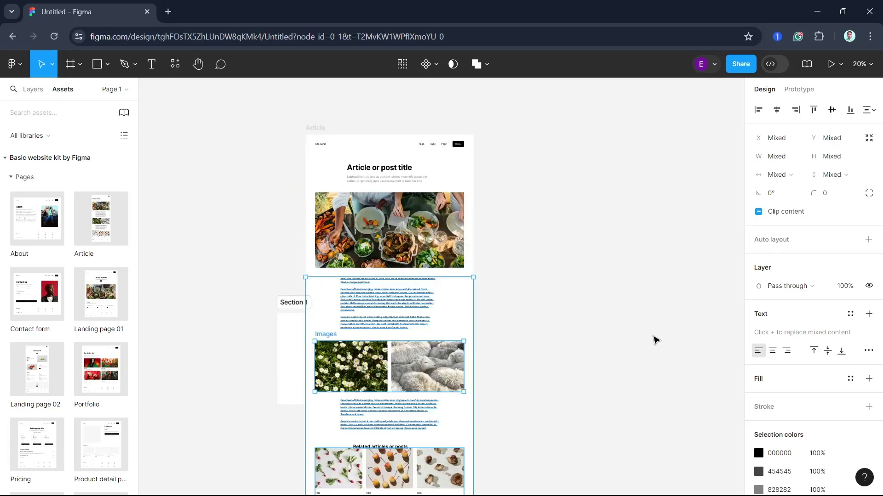